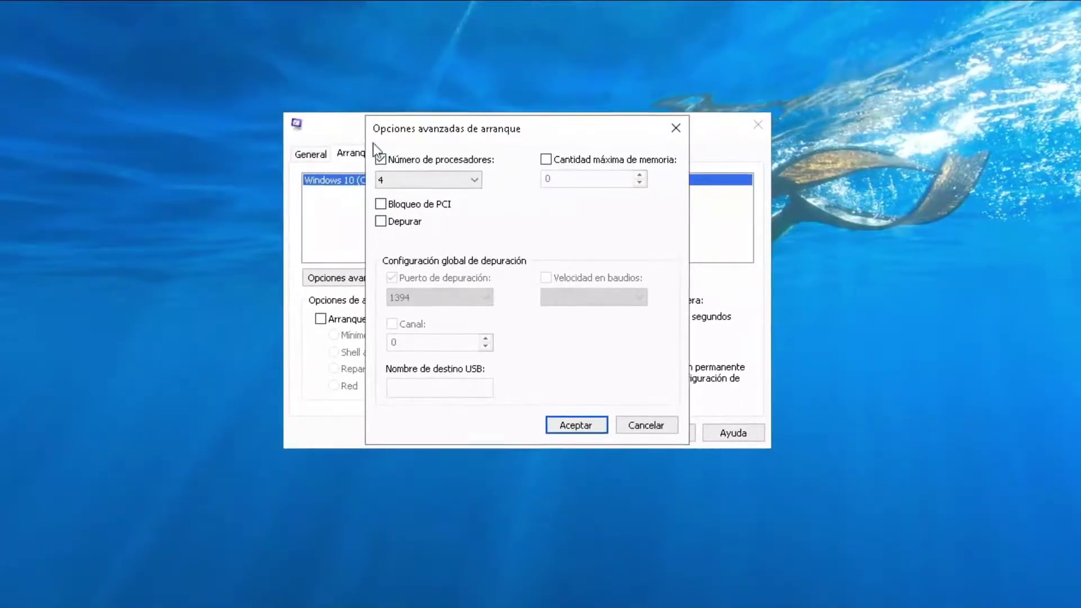
# Confirm the advanced boot options with 4 processors enabled and the maximum memory limit left unchecked
pyautogui.click(547, 154)
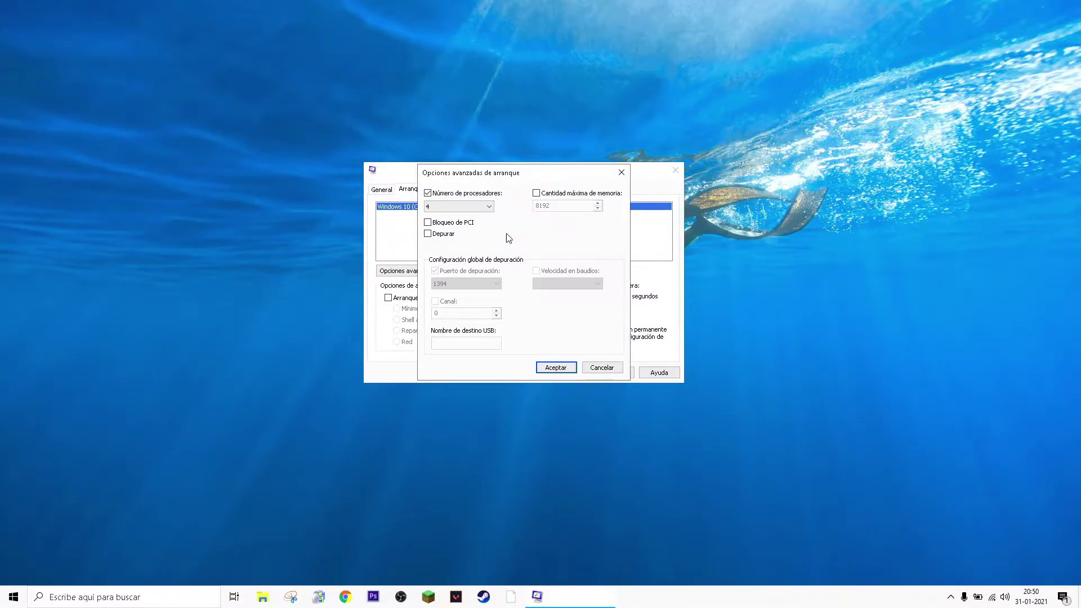
pyautogui.click(566, 369)
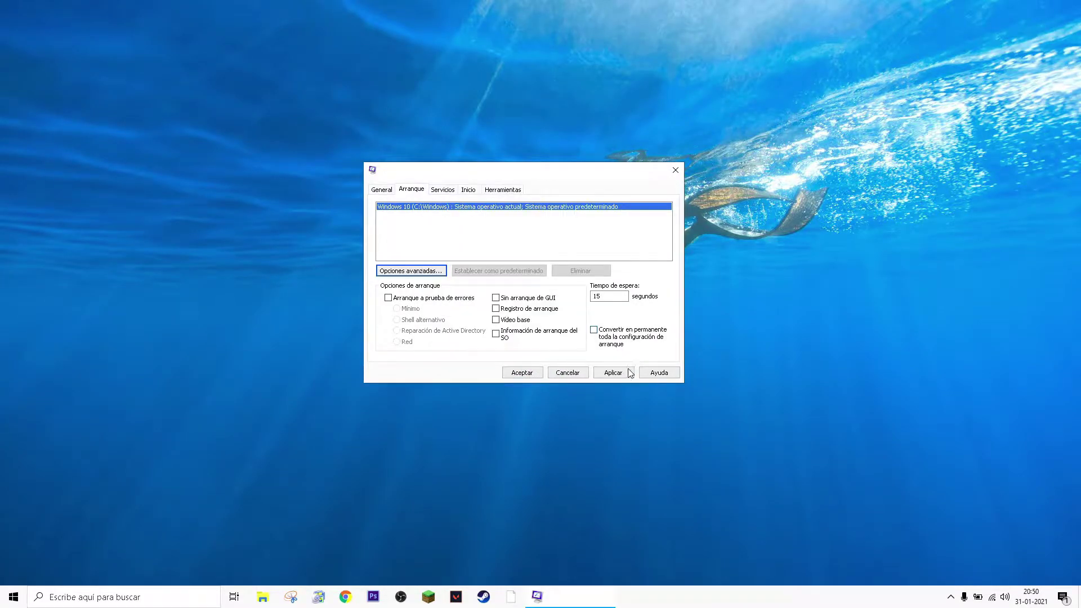
# Review the startup programs and their startup impact in Task Manager, opened from System Configuration, and close it
pyautogui.click(468, 190)
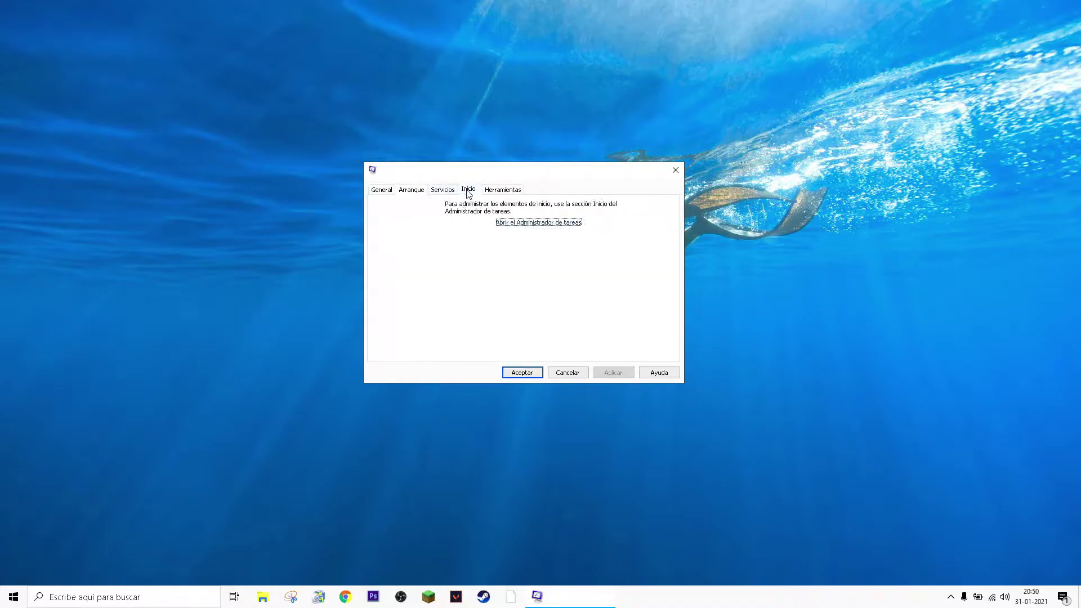
pyautogui.click(515, 223)
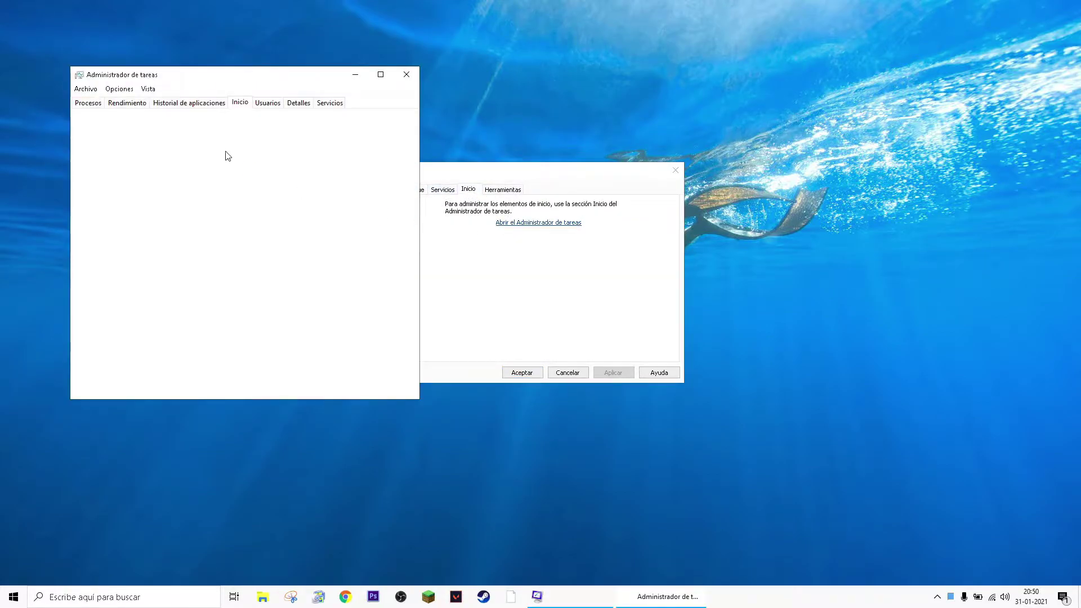
pyautogui.moveTo(292, 77); pyautogui.dragTo(534, 75)
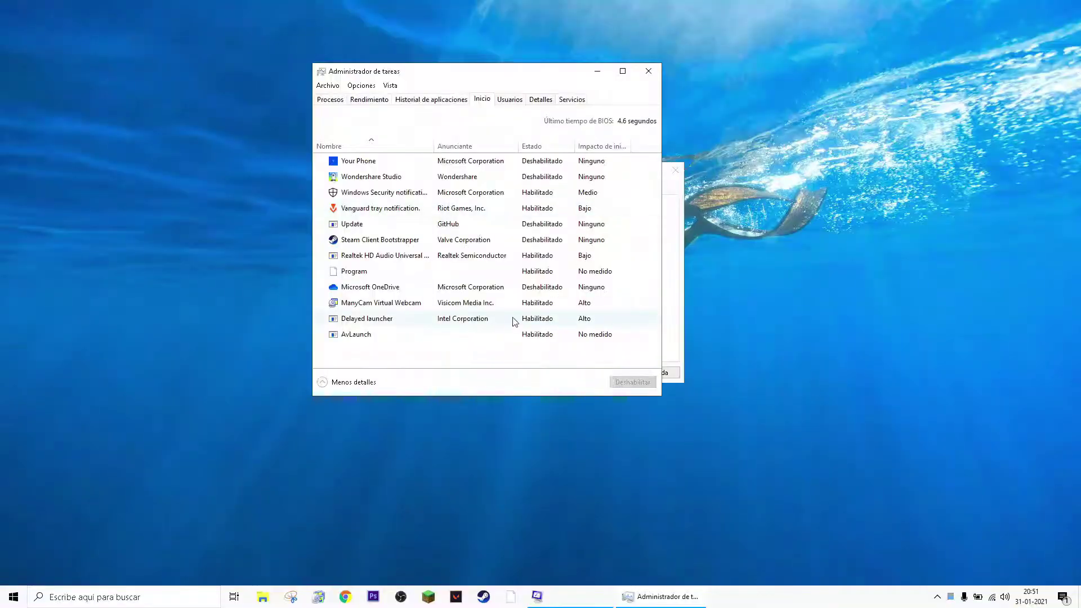
pyautogui.click(552, 430)
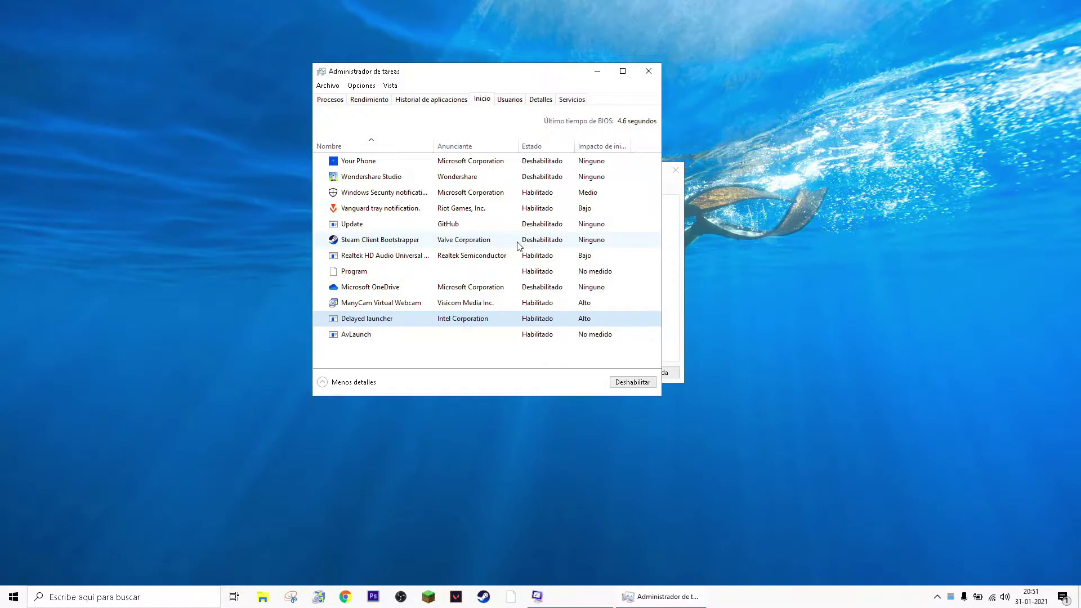
pyautogui.click(649, 72)
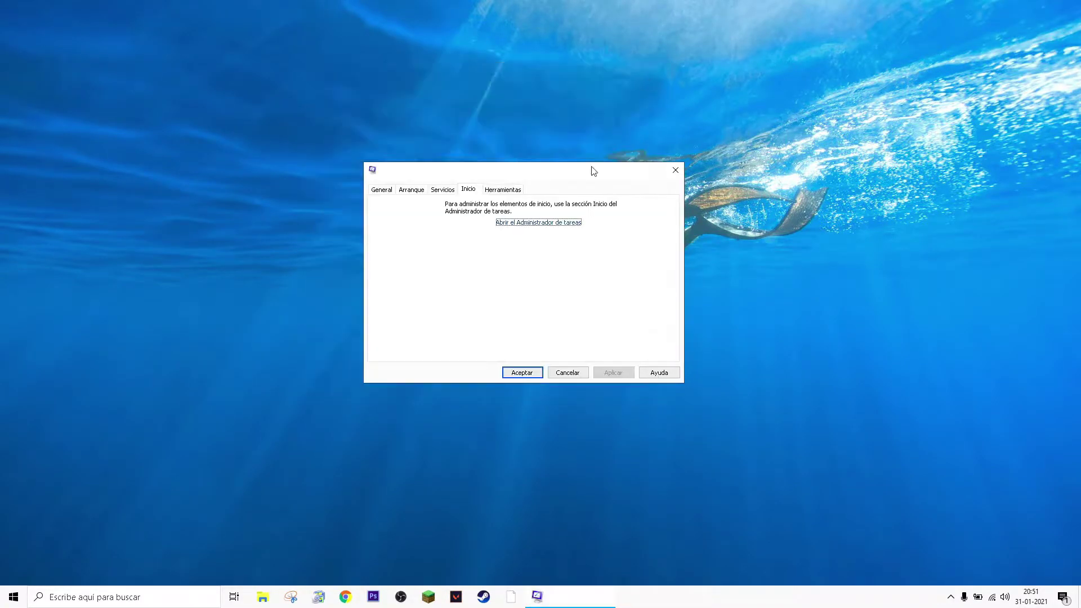
# Review the services with all Microsoft ones hidden, and accept the system configuration, exiting without restarting
pyautogui.click(446, 192)
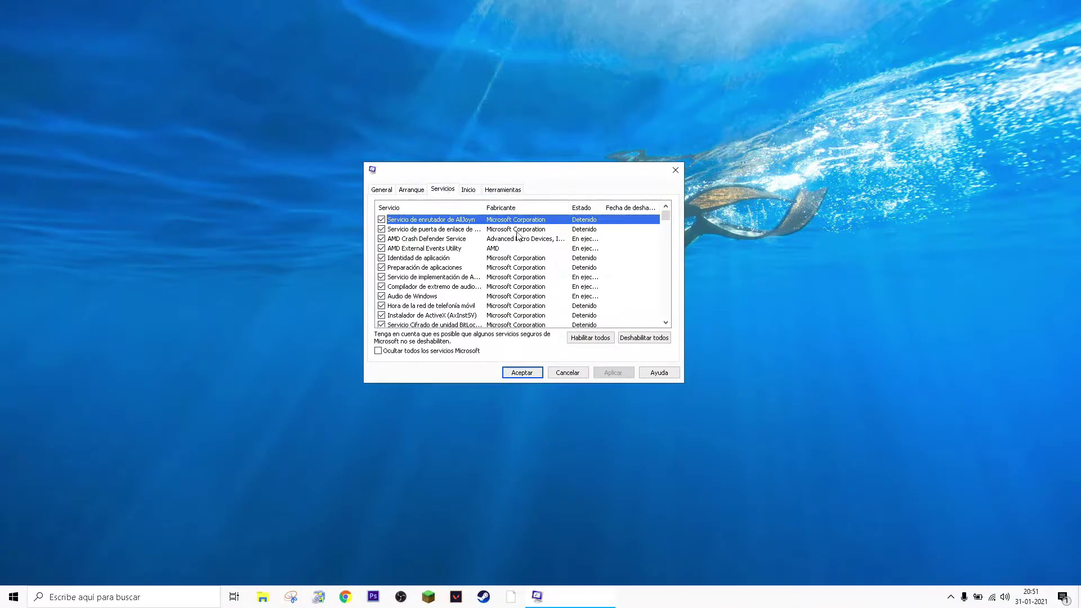
pyautogui.click(377, 351)
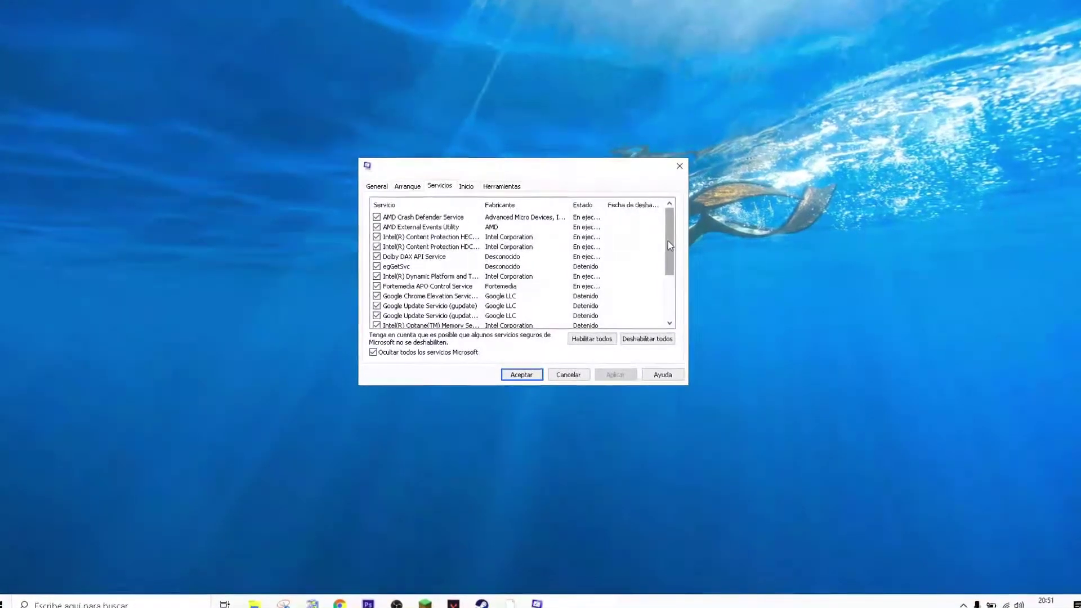
pyautogui.scroll(-3, 670, 240)
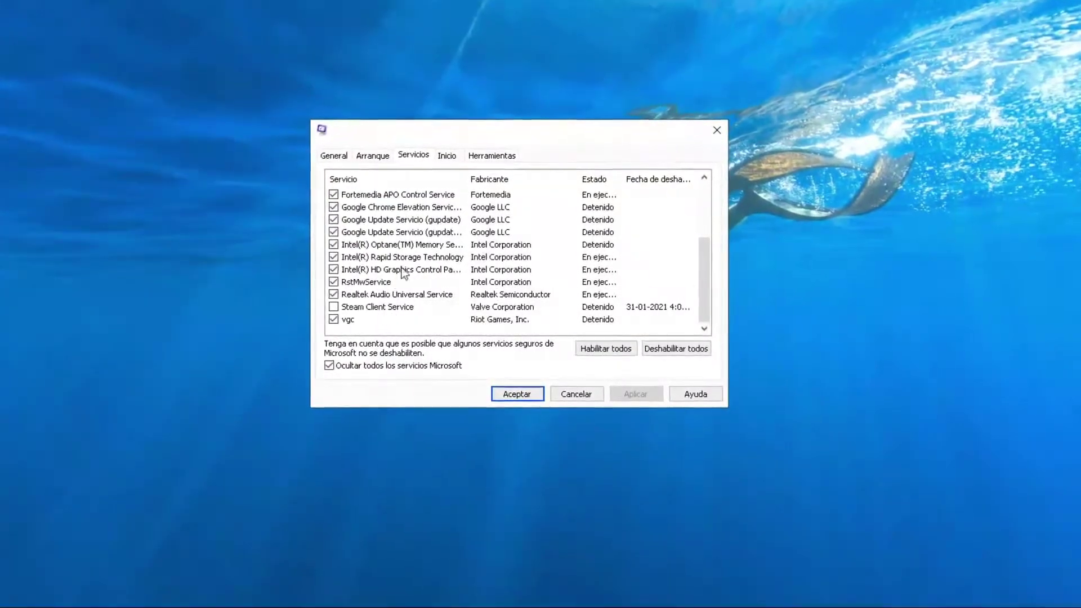
pyautogui.scroll(2, 395, 287)
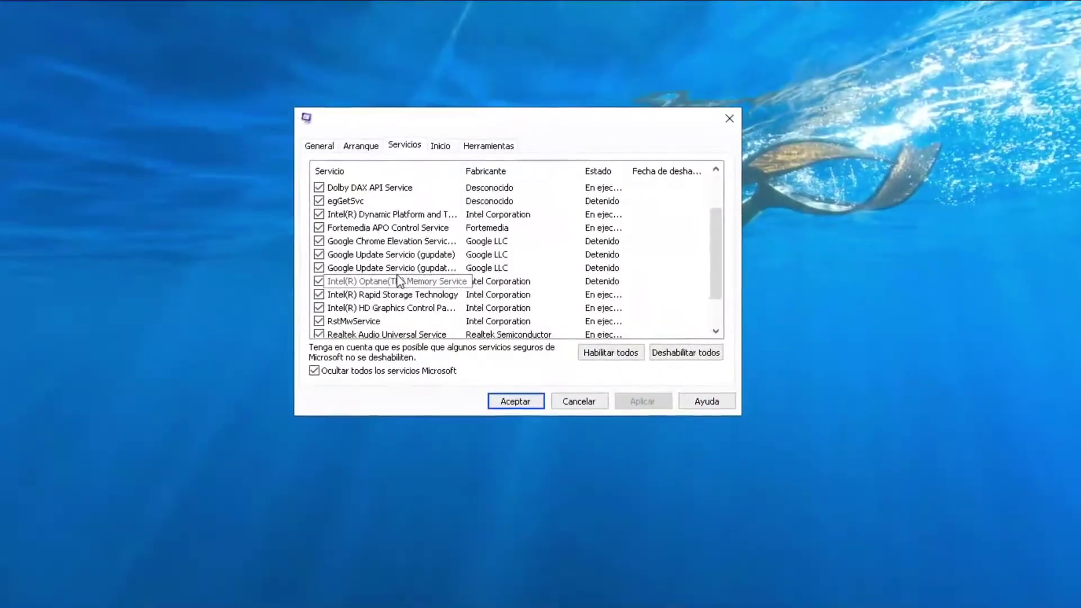
pyautogui.scroll(1, 374, 288)
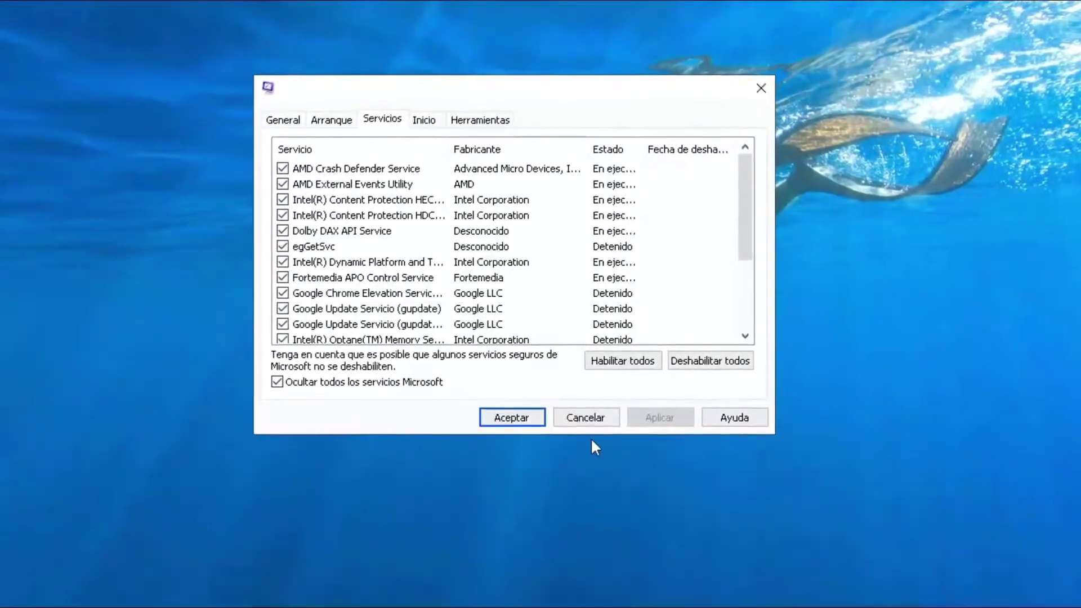
pyautogui.click(510, 420)
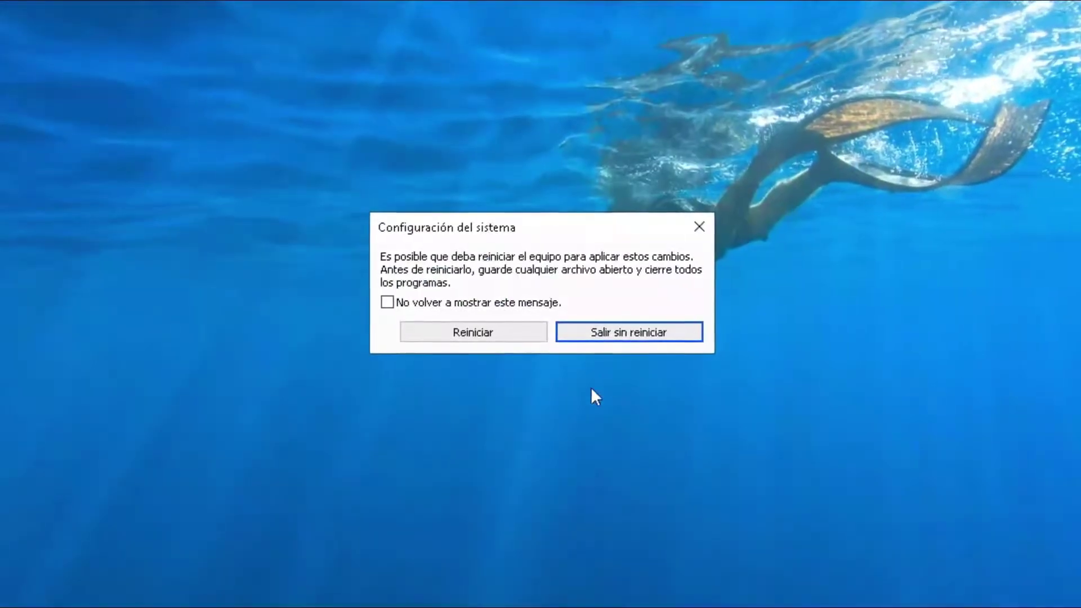
pyautogui.click(606, 345)
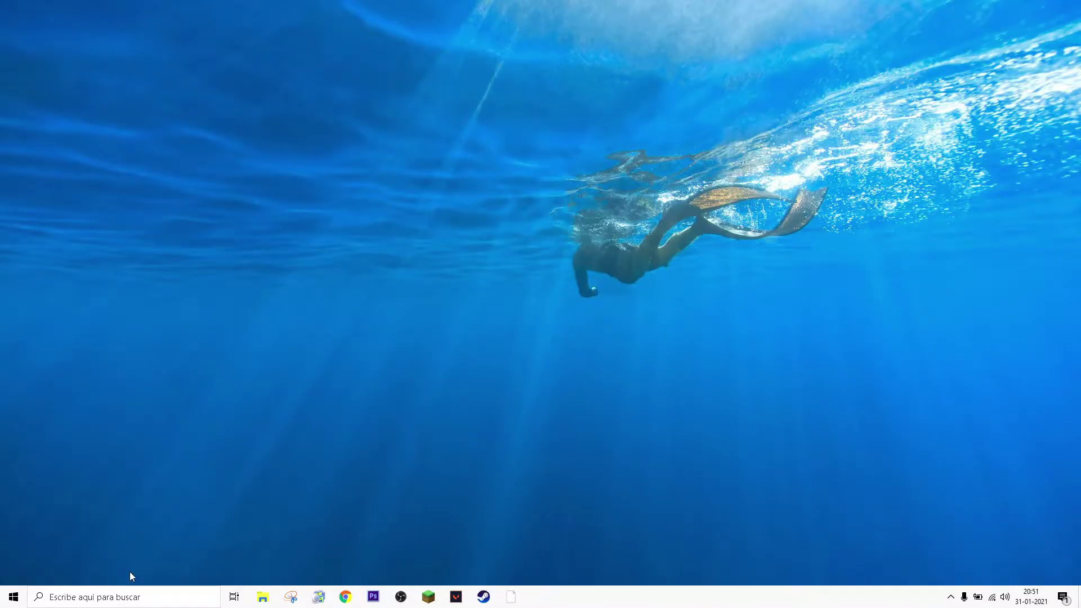
# Open the Aplicaciones y características settings and sort the installed applications by size (Tamaño)
pyautogui.click(93, 596)
pyautogui.write('DESINTAL')
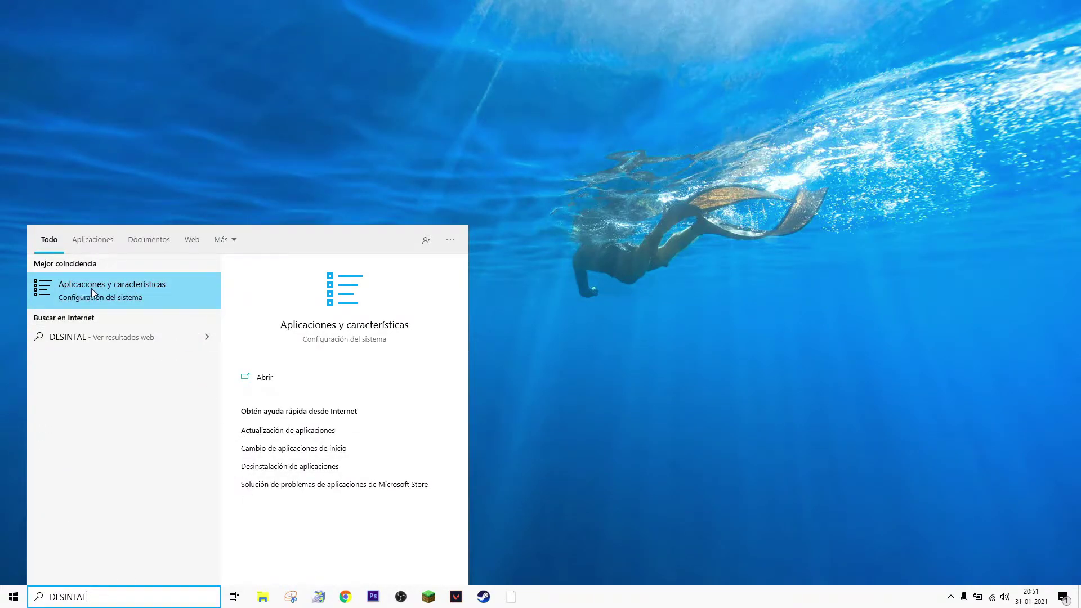
pyautogui.click(124, 293)
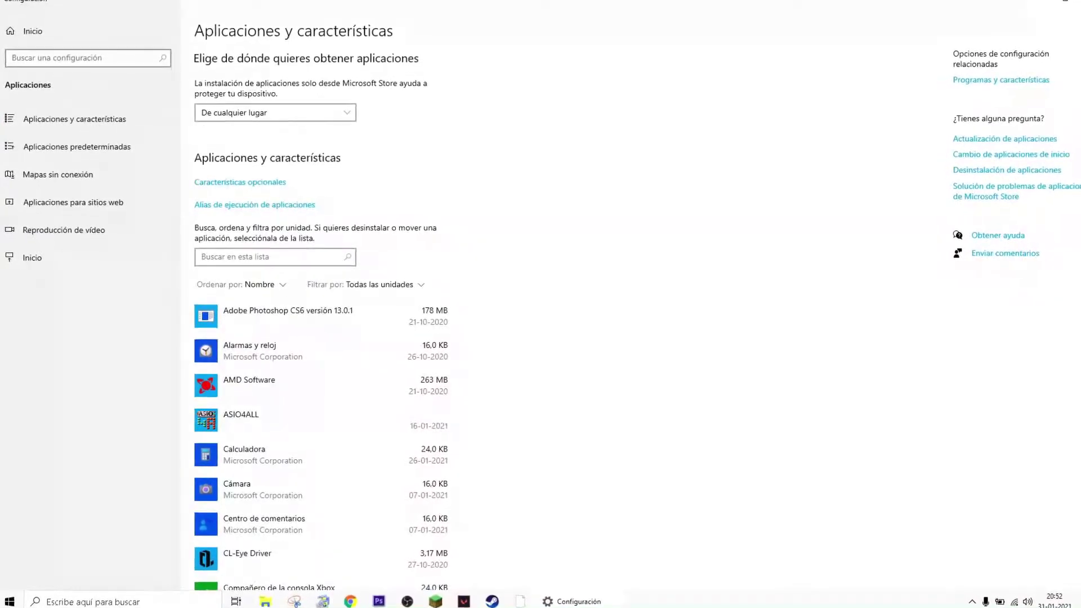
pyautogui.scroll(-2, 262, 227)
pyautogui.click(264, 210)
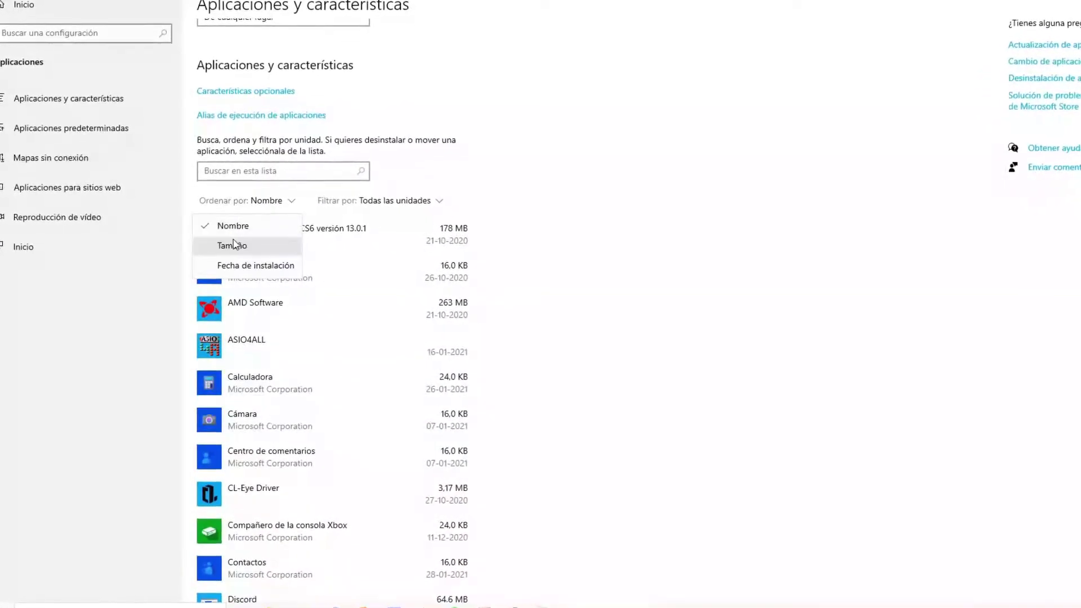
pyautogui.click(234, 246)
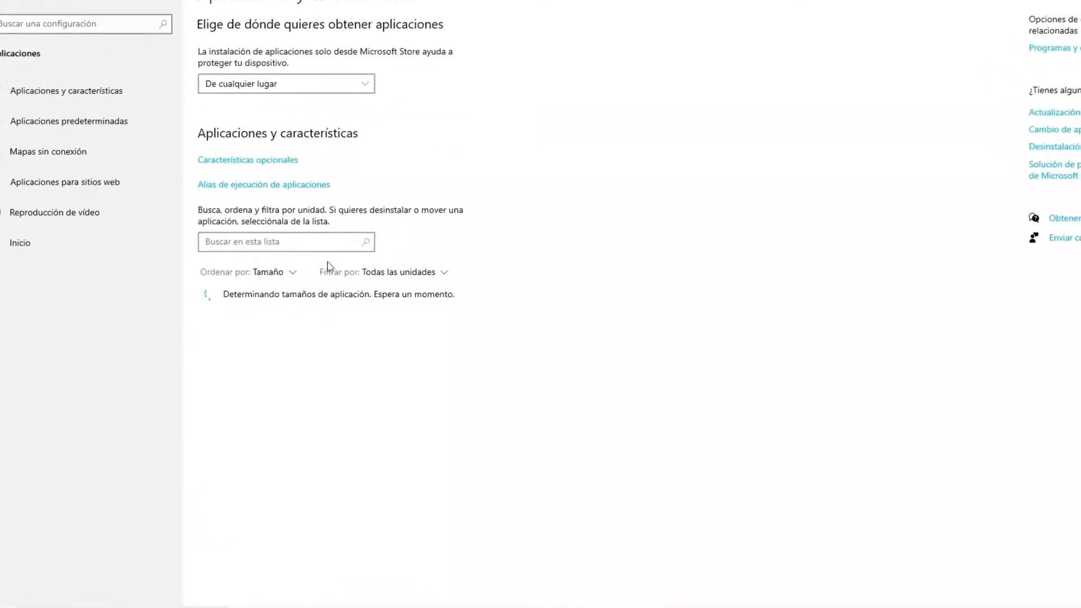
# Look through the whole size-sorted list of installed applications for programs worth uninstalling
pyautogui.scroll(-3, 591, 304)
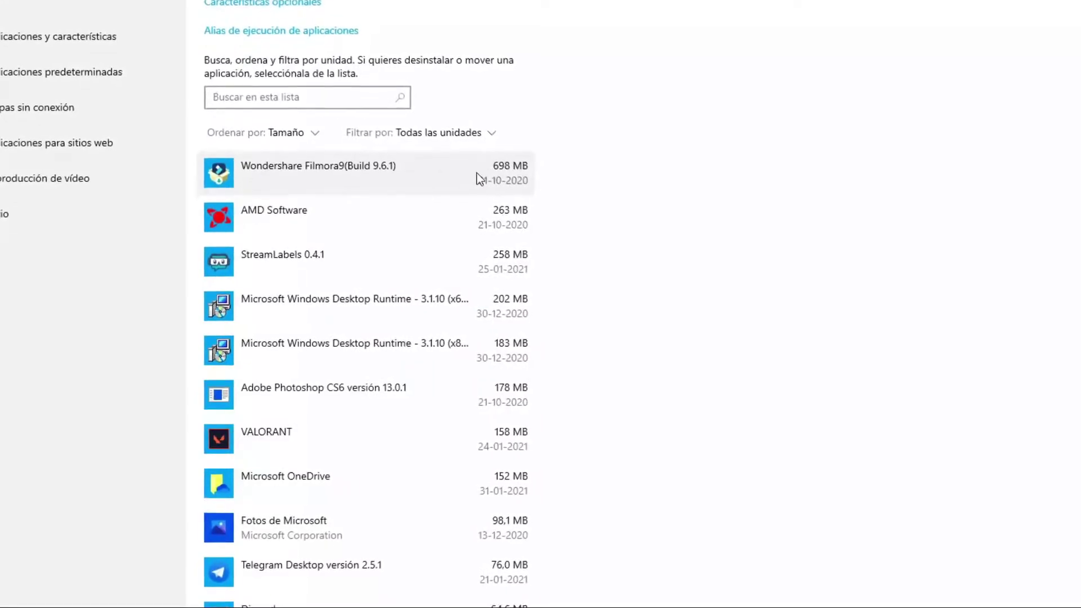
pyautogui.scroll(-5, 559, 205)
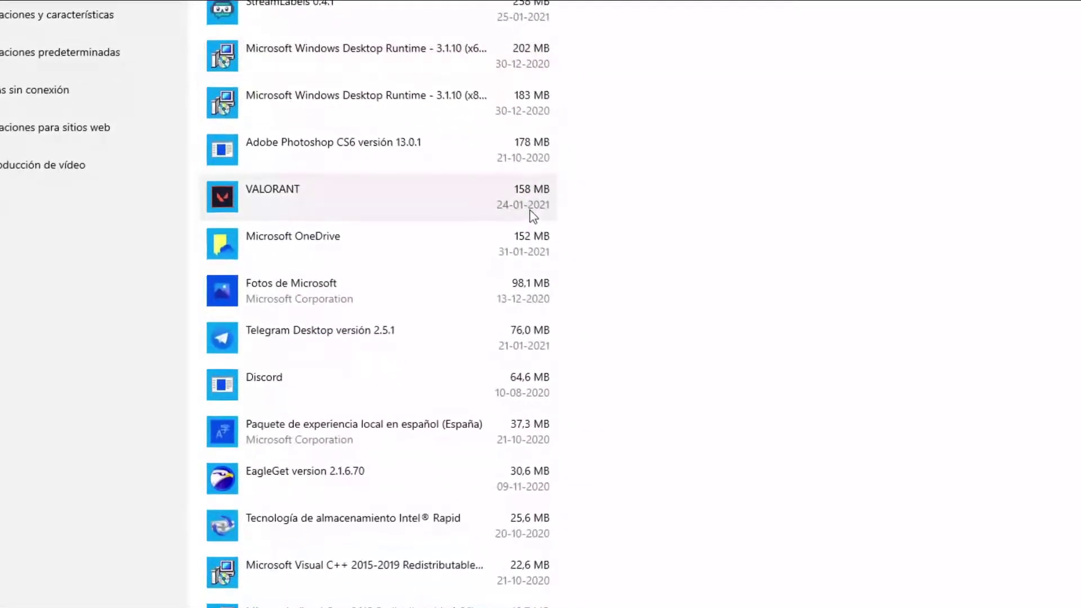
pyautogui.scroll(5, 456, 316)
pyautogui.scroll(-7, 461, 316)
pyautogui.scroll(-20, 462, 310)
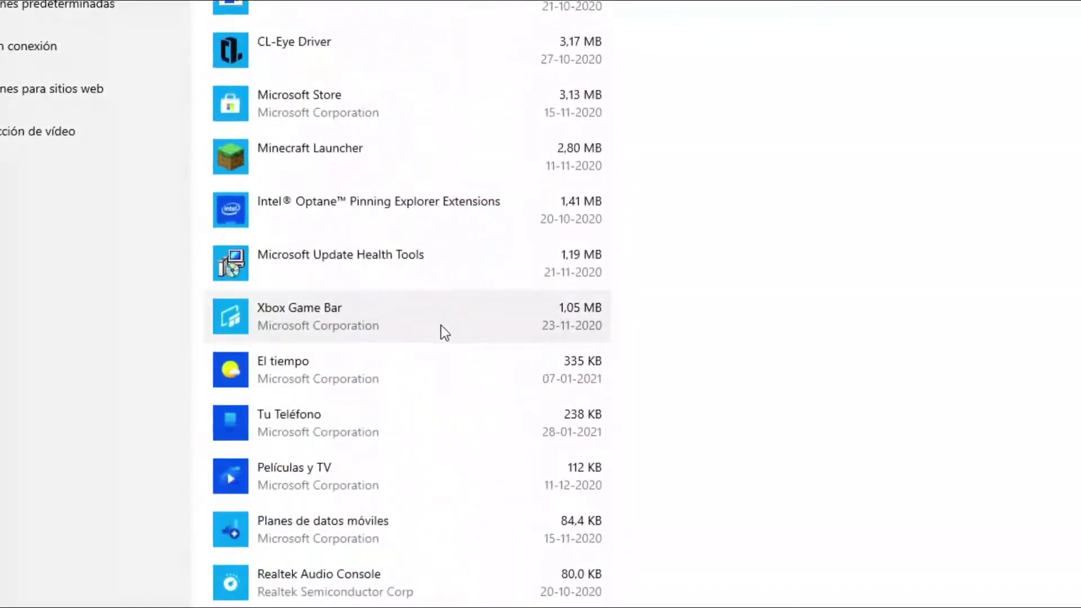
pyautogui.scroll(-6, 365, 354)
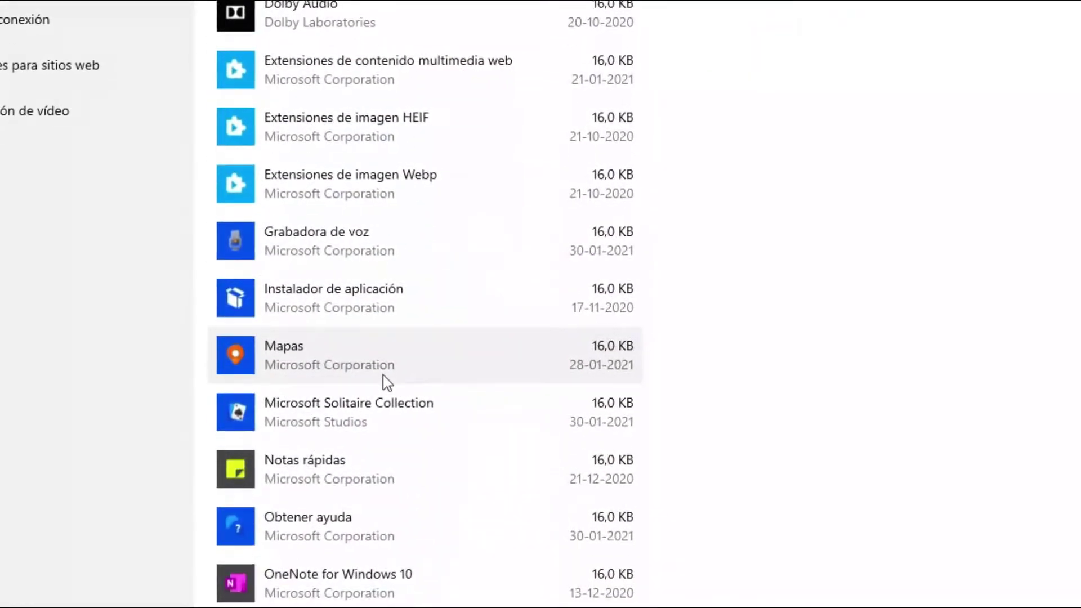
pyautogui.scroll(-8, 408, 384)
pyautogui.scroll(-8, 437, 408)
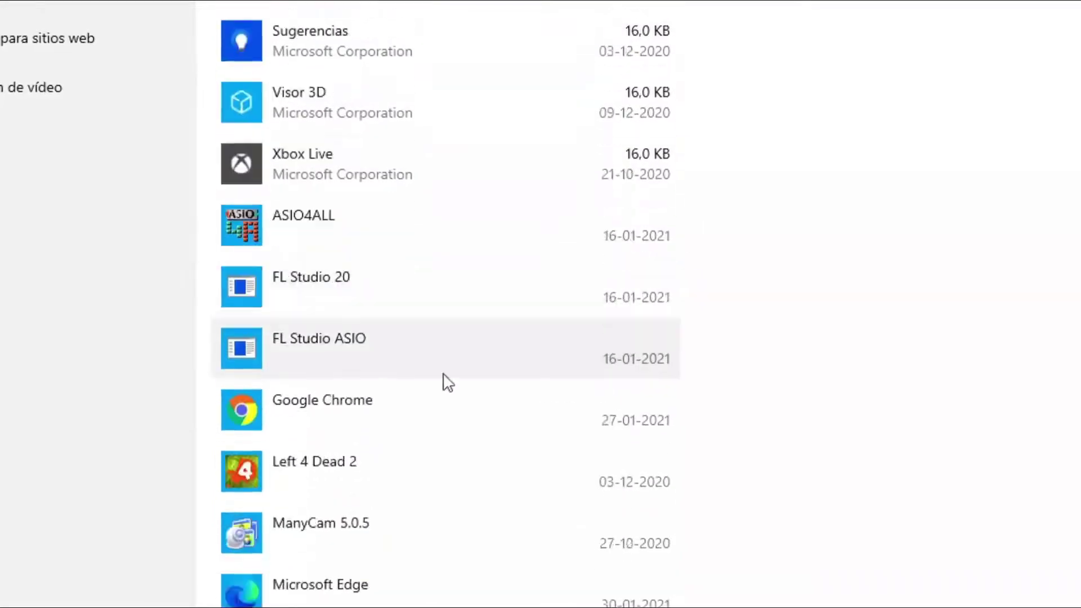
pyautogui.scroll(-2, 555, 275)
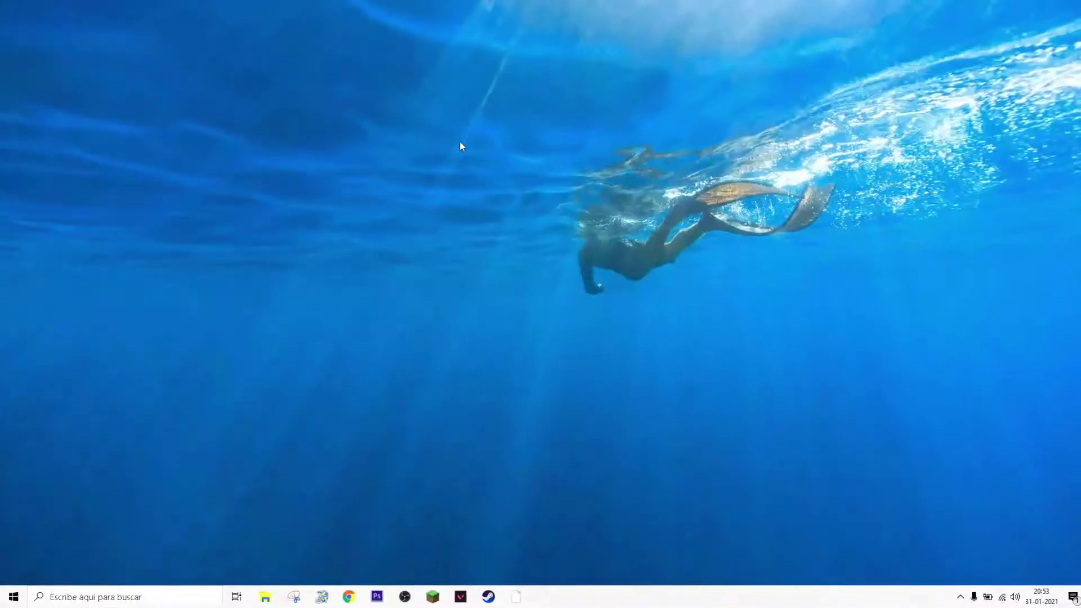
pyautogui.rightClick(452, 107)
pyautogui.click(519, 158)
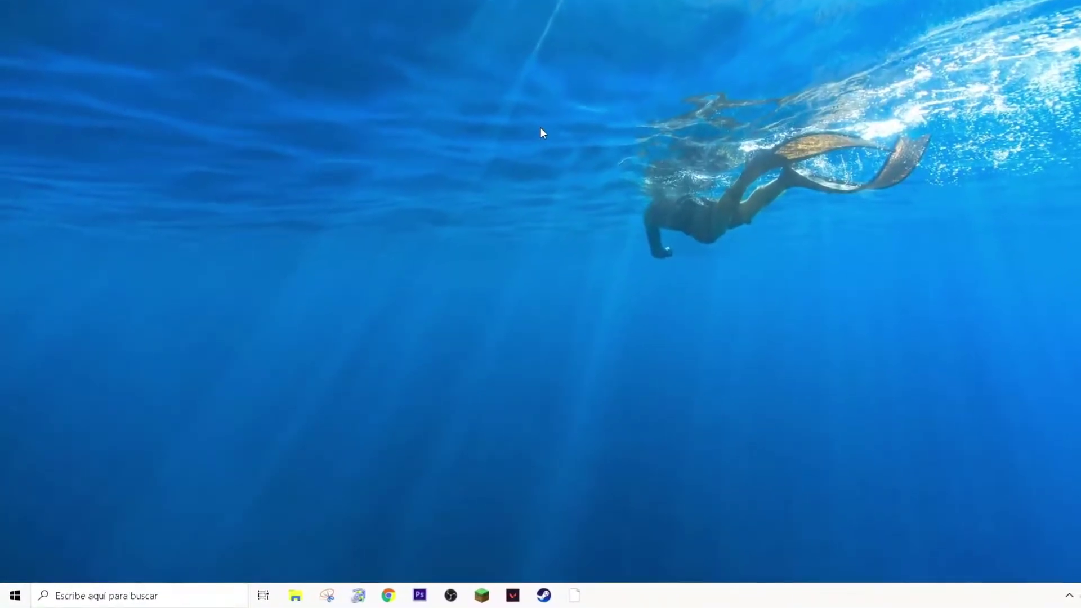
# Open the Windows Temp folder with the Run command TEMP, delete all its contents and close the folder
pyautogui.press('super+r')
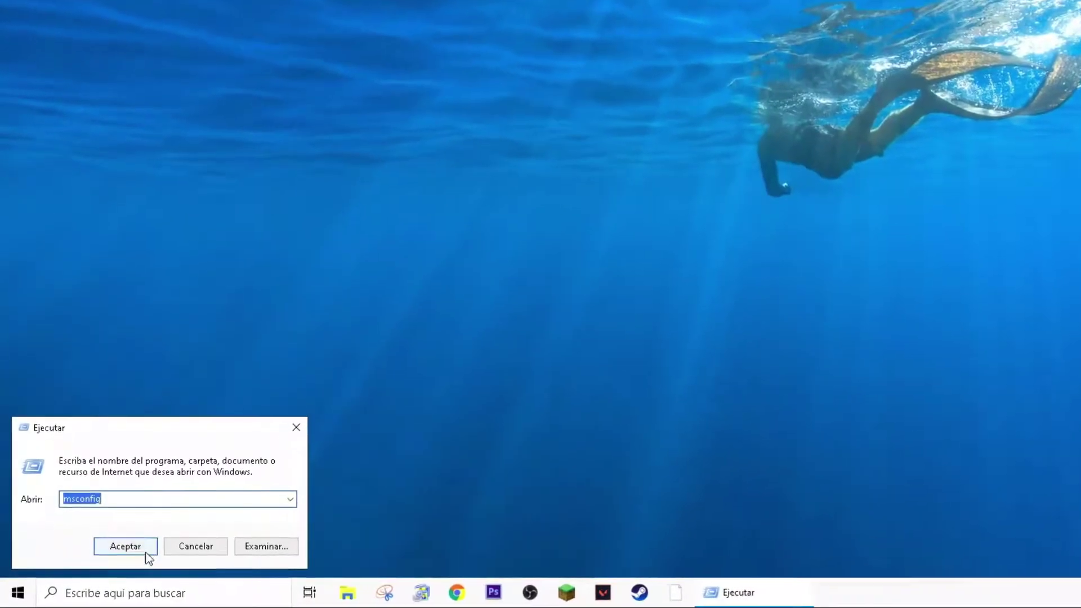
pyautogui.write('TEMP')
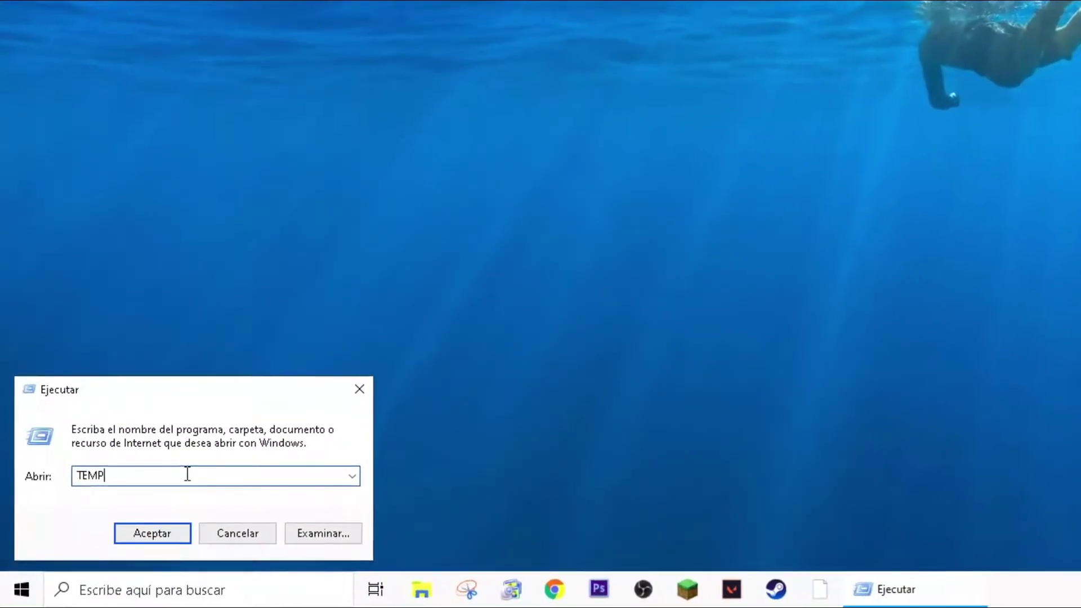
pyautogui.click(163, 526)
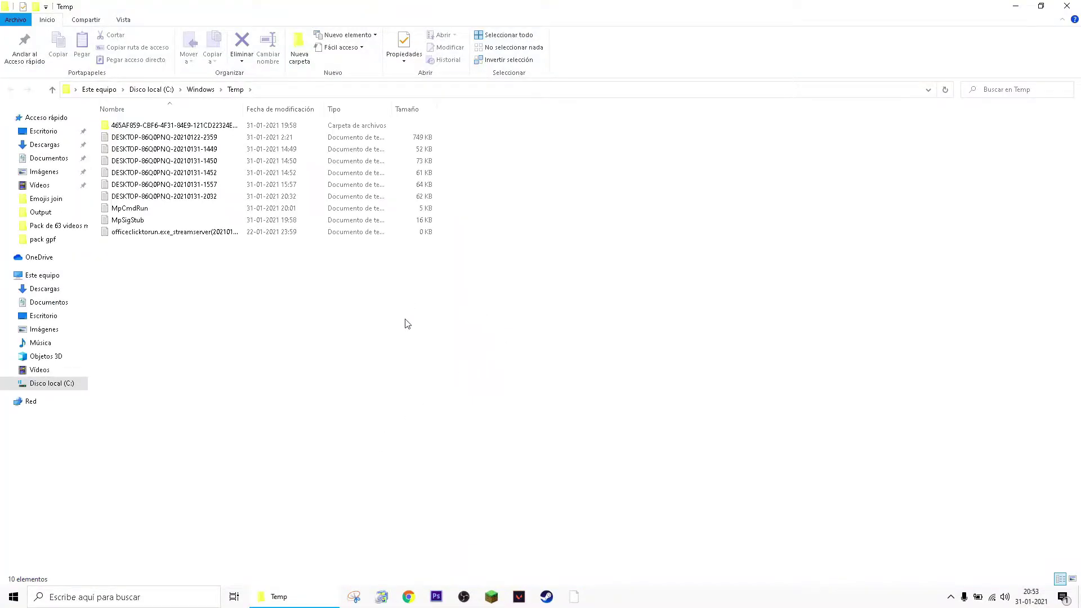
pyautogui.hotkey('ctrl', 'a')
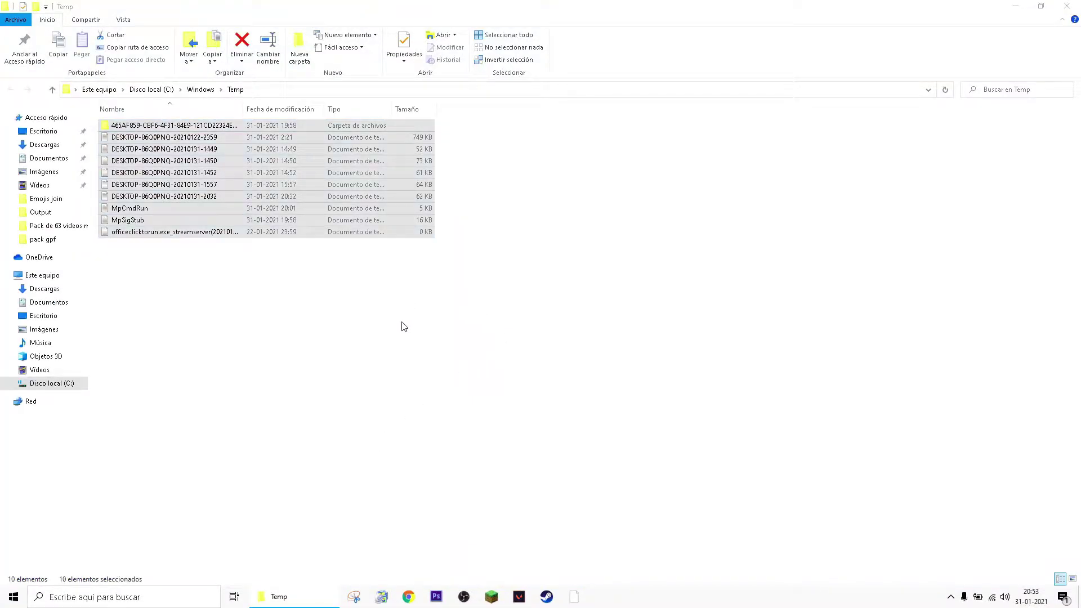
pyautogui.press('Delete')
pyautogui.click(279, 268)
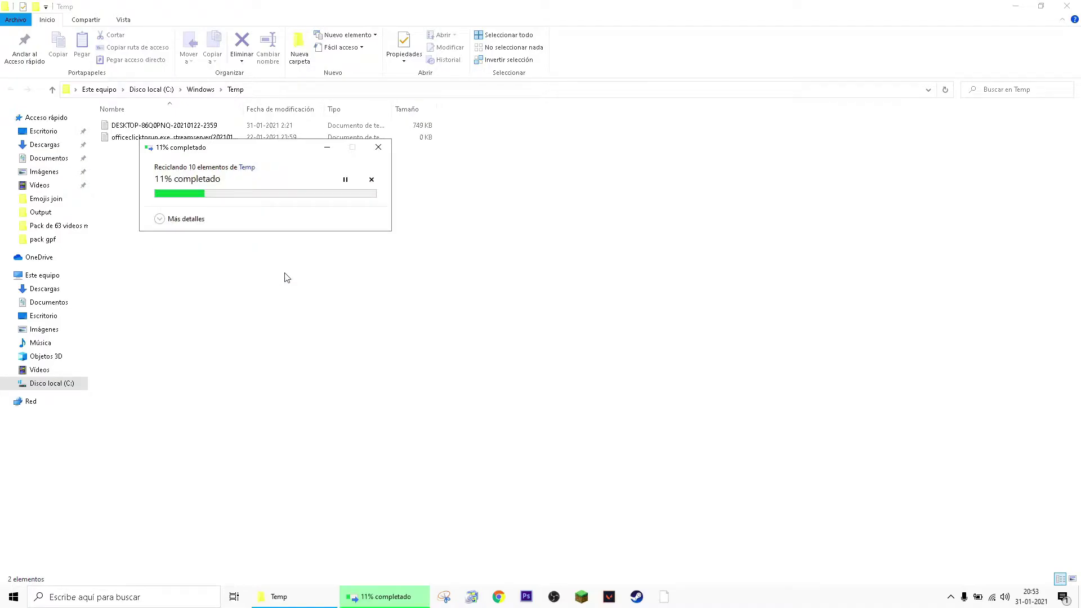
pyautogui.click(1067, 5)
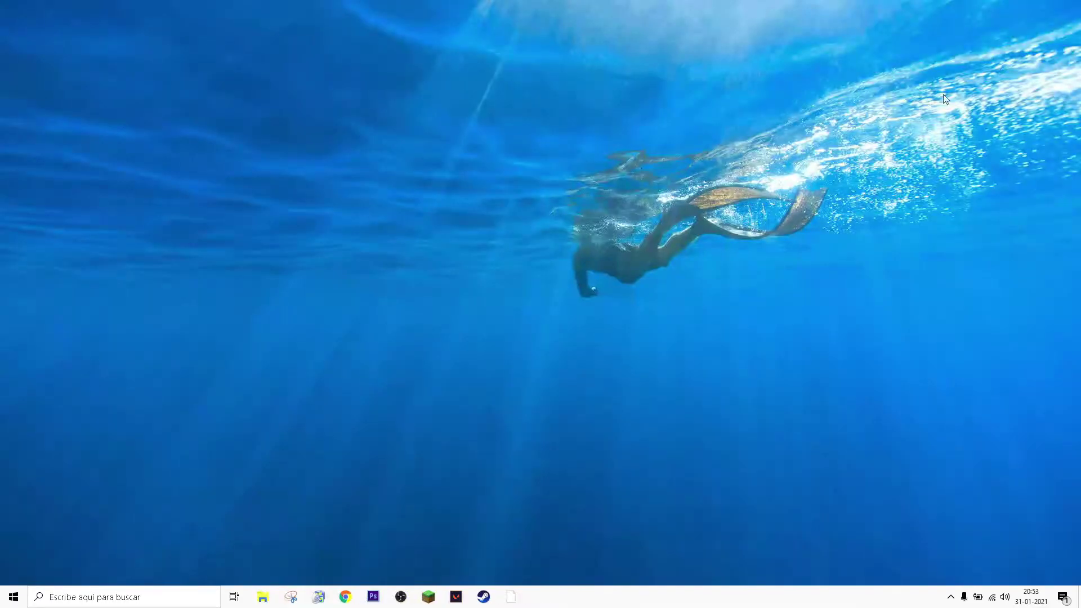
# Open the user's local temporary folder with the Run command %TEMP% and delete everything in it
pyautogui.press('super+r')
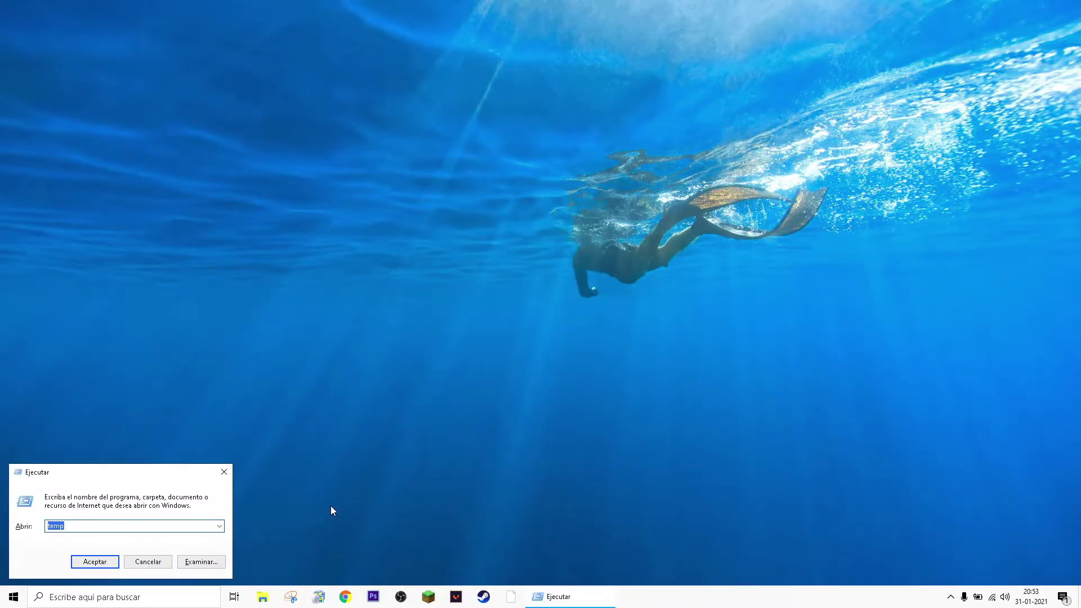
pyautogui.write('%TEMP%')
pyautogui.press('Return')
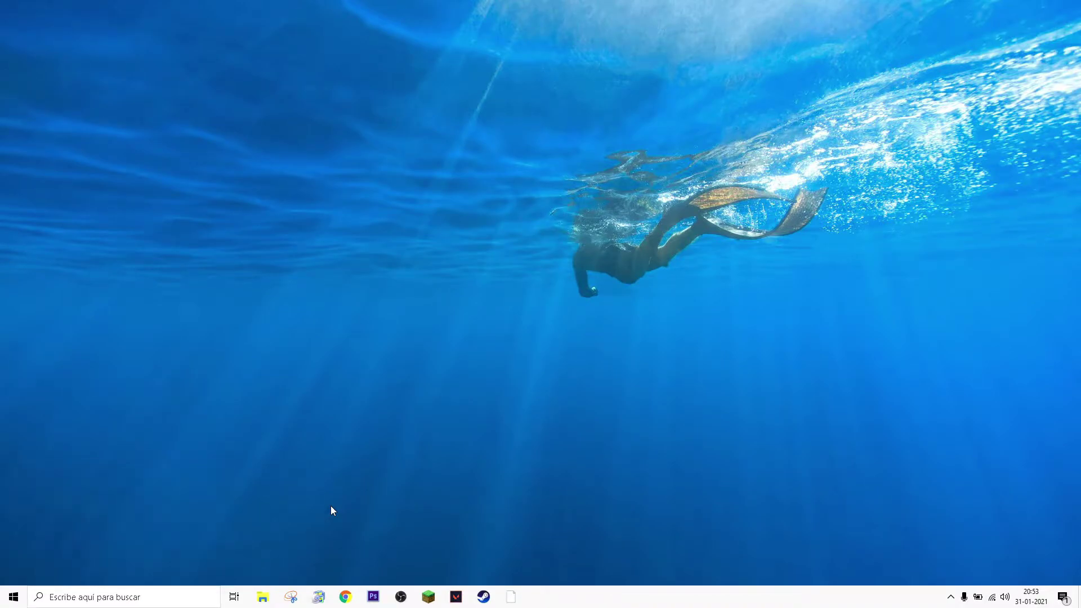
pyautogui.hotkey('ctrl', 'a')
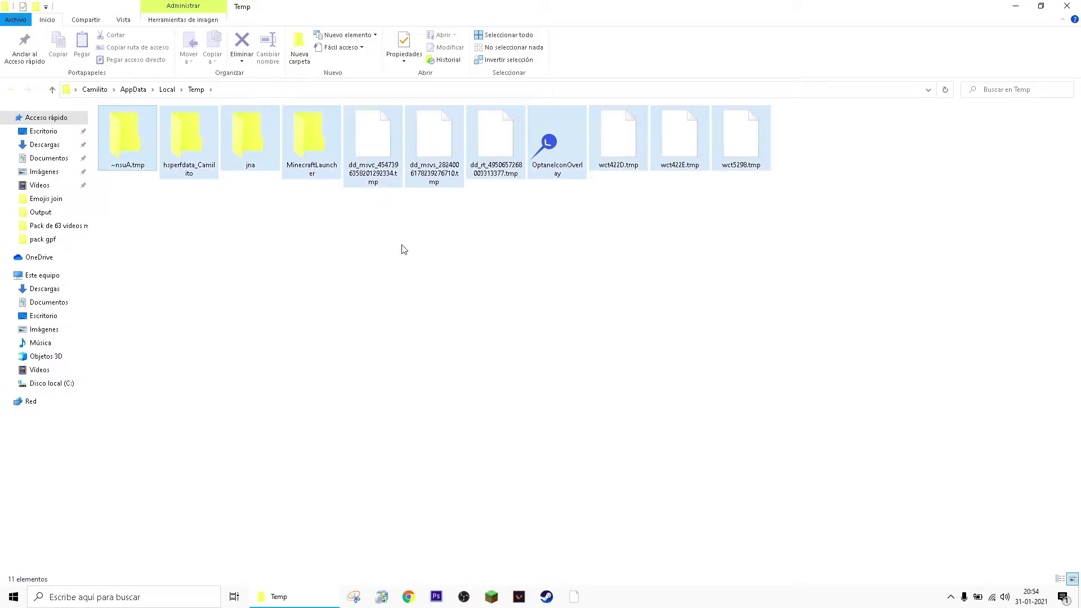
pyautogui.press('Delete')
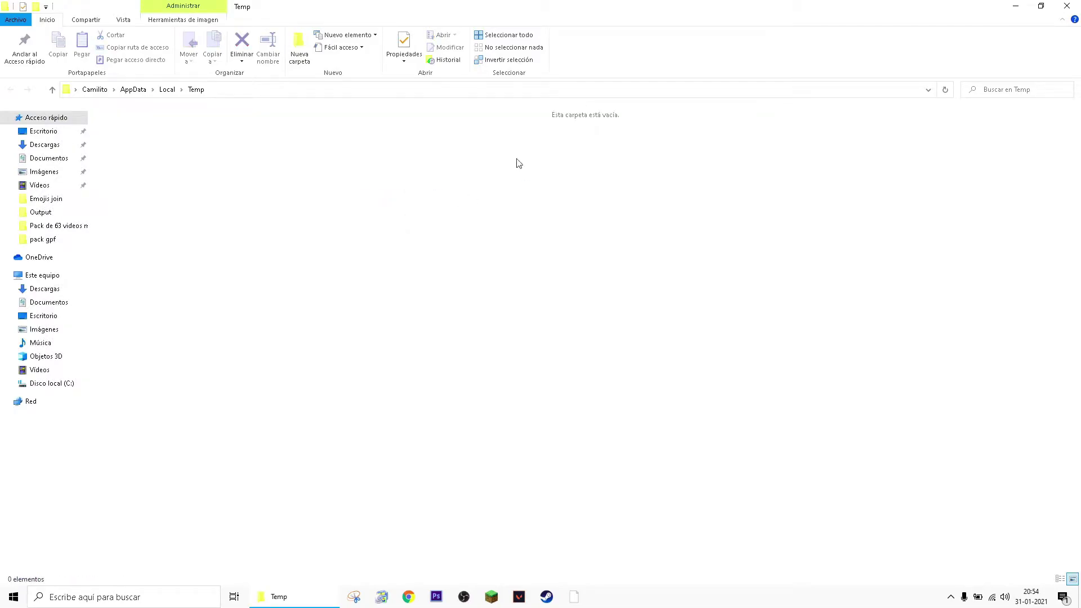
# Close the emptied Temp folder and open the Roaming folder with the Run command %APPDATA%
pyautogui.click(1067, 5)
pyautogui.rightClick(515, 252)
pyautogui.click(472, 242)
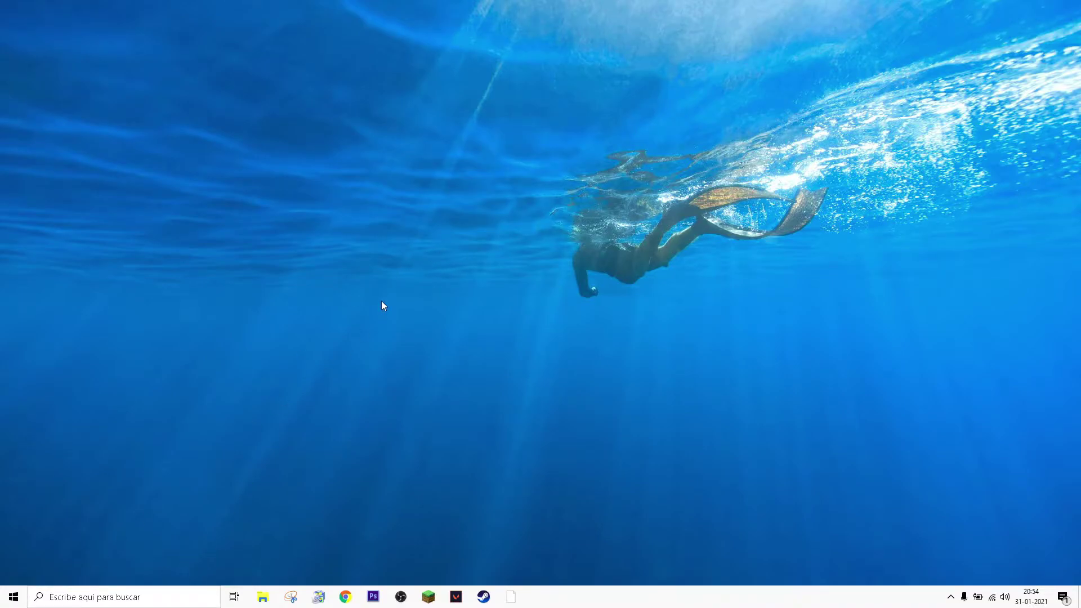
pyautogui.click(165, 602)
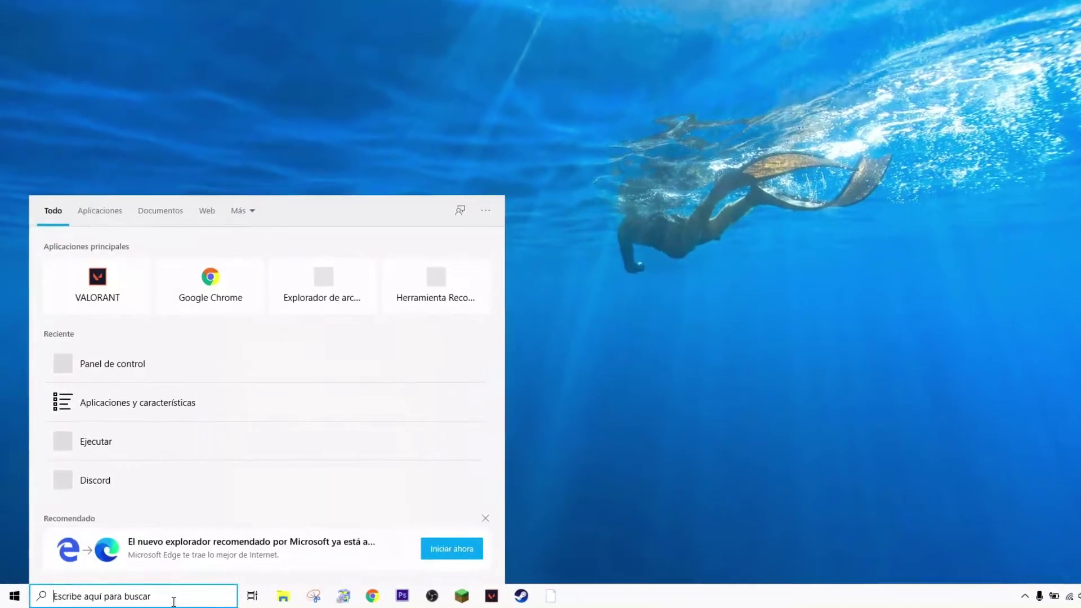
pyautogui.press('super+r')
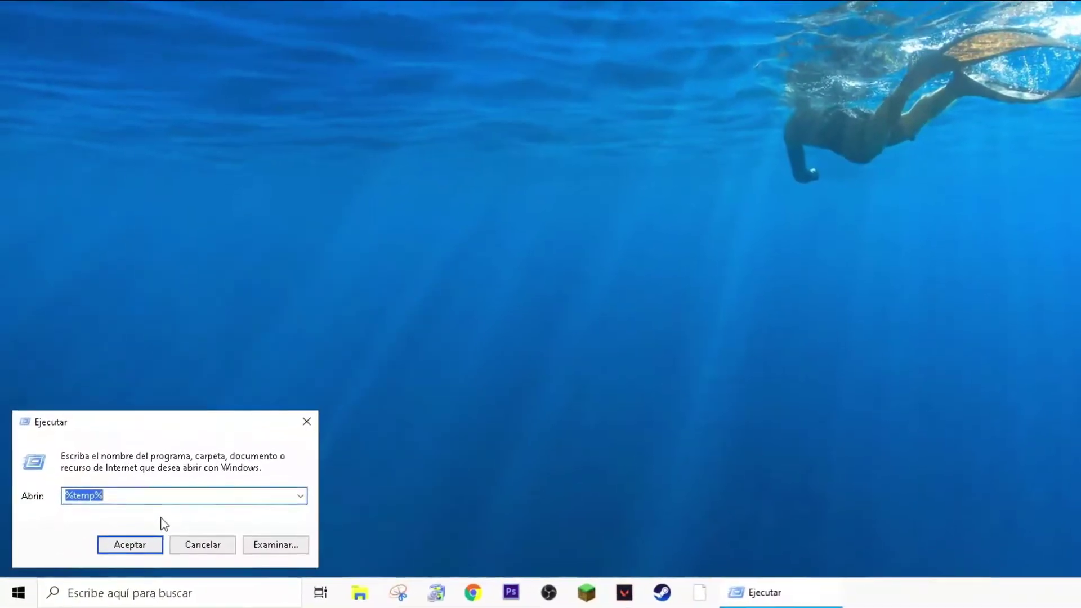
pyautogui.write('%APPDATA%')
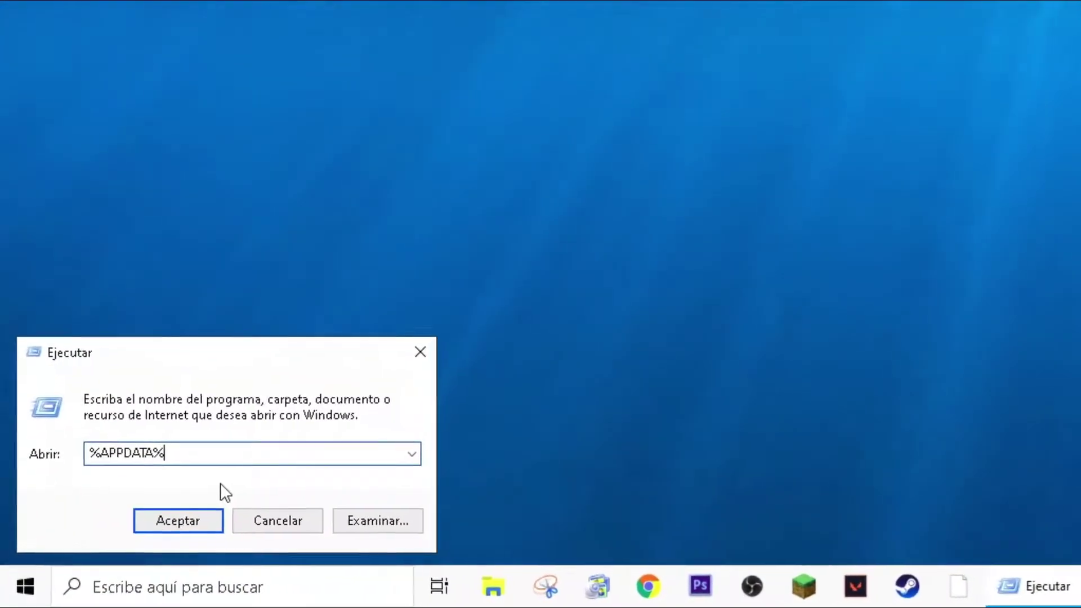
pyautogui.press('Return')
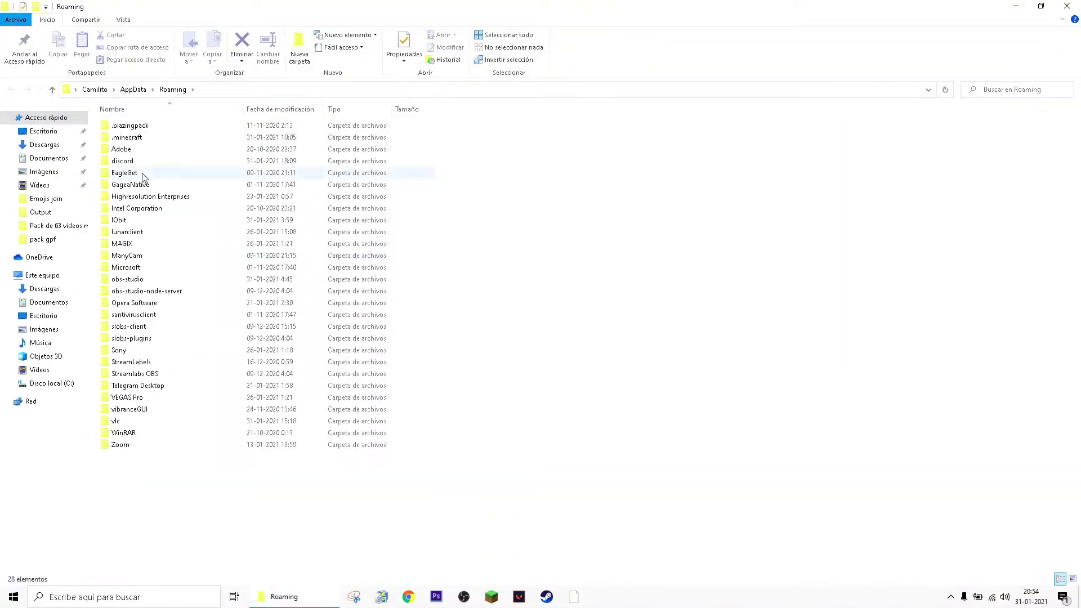
# Check the resourcepacks folder inside .minecraft for unneeded texture packs and return to .minecraft
pyautogui.doubleClick(152, 137)
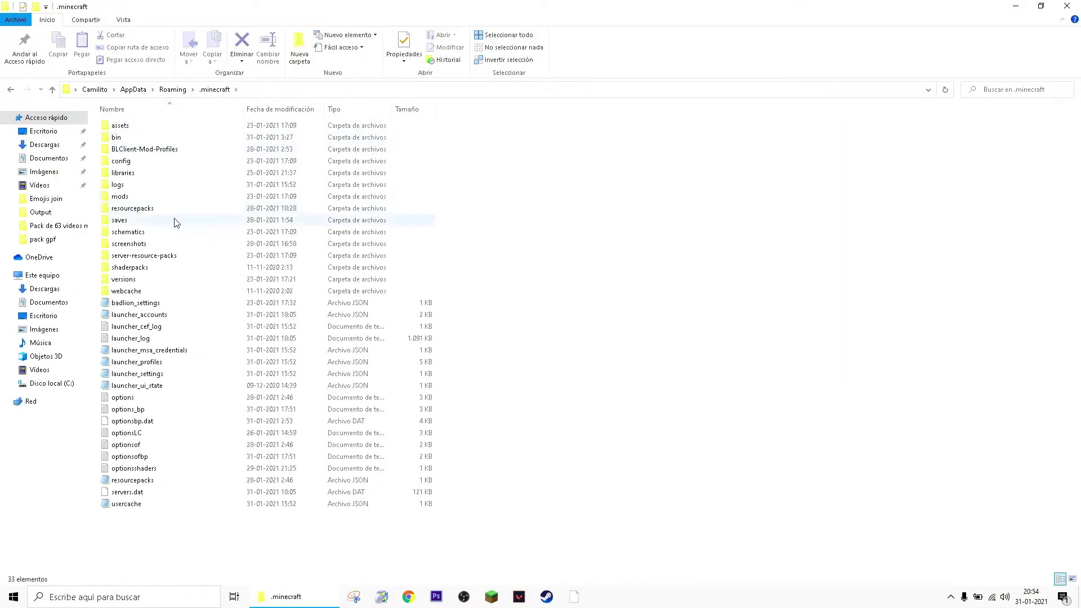
pyautogui.doubleClick(159, 213)
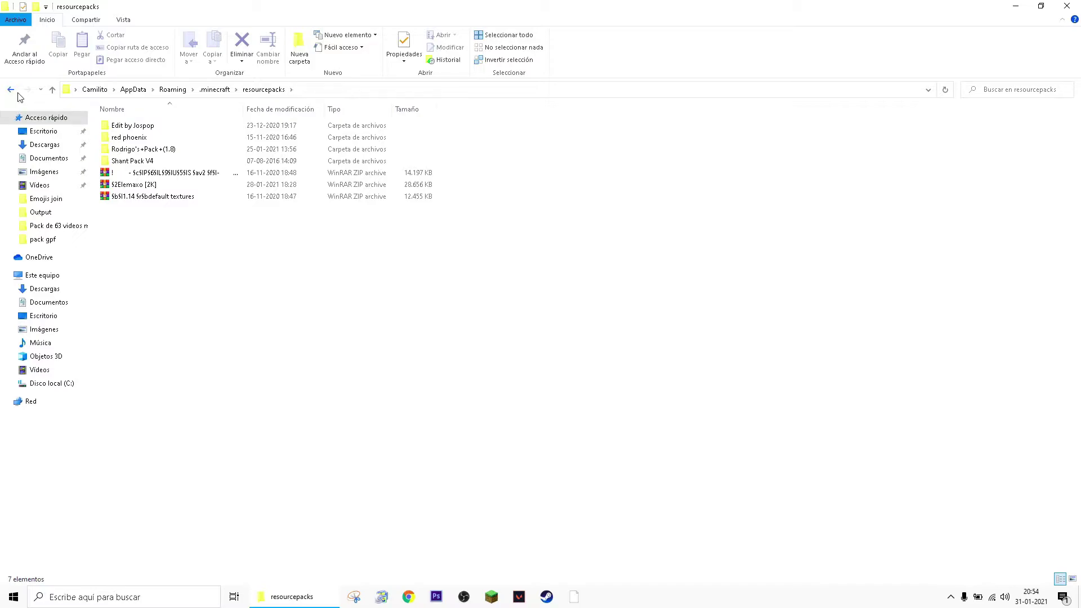
pyautogui.click(11, 90)
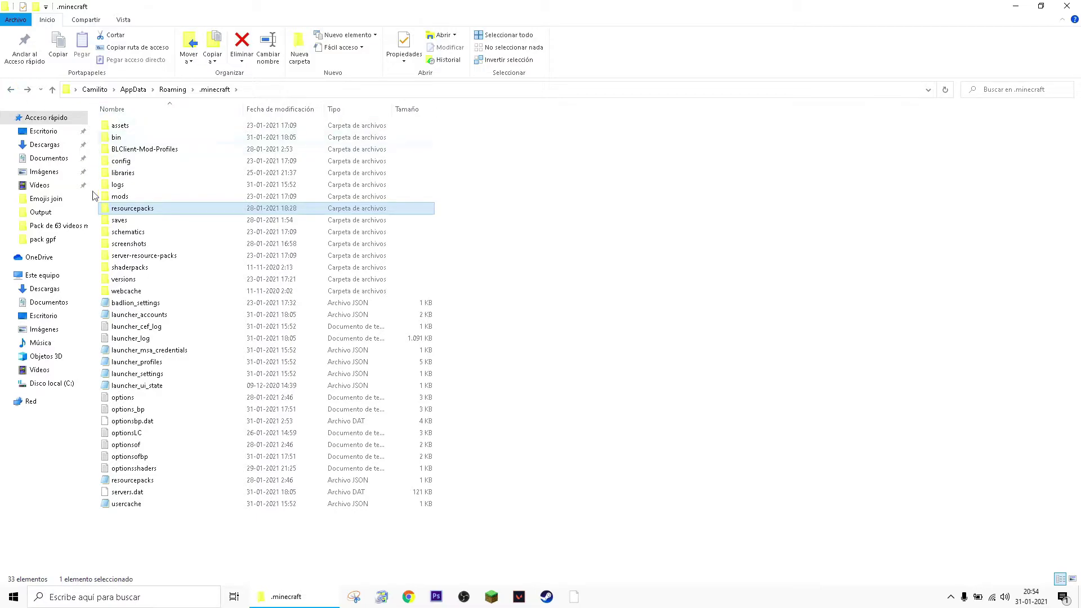
# Delete everything inside the .minecraft screenshots folder and return to .minecraft
pyautogui.doubleClick(134, 244)
pyautogui.moveTo(765, 258); pyautogui.dragTo(109, 124)
pyautogui.press('Delete')
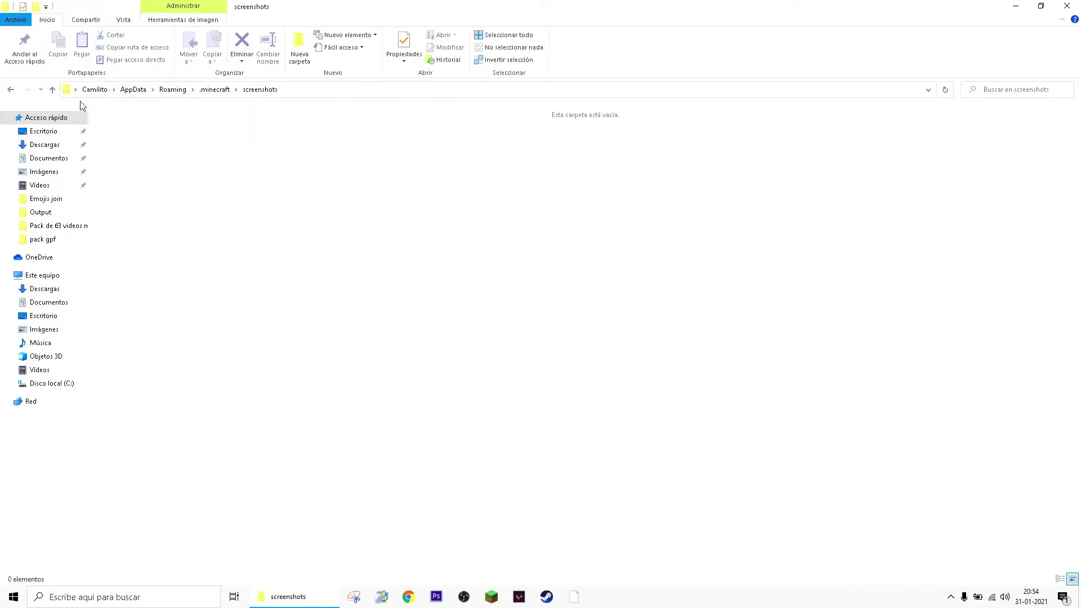
pyautogui.click(11, 90)
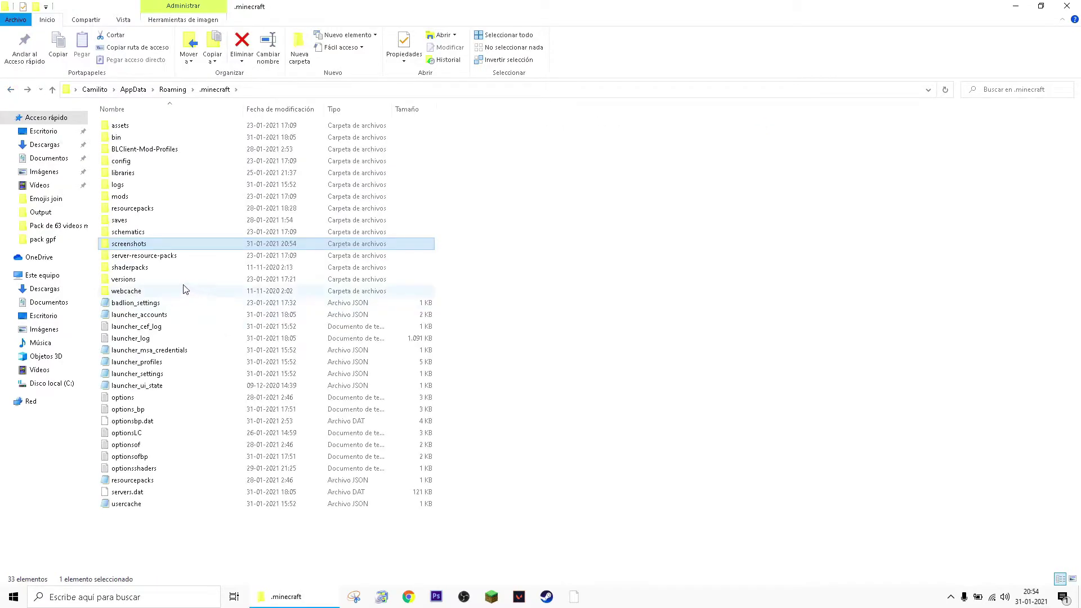
# Delete the BLClient-Mod-Profiles folder from .minecraft and go back to the Roaming folder
pyautogui.click(140, 152)
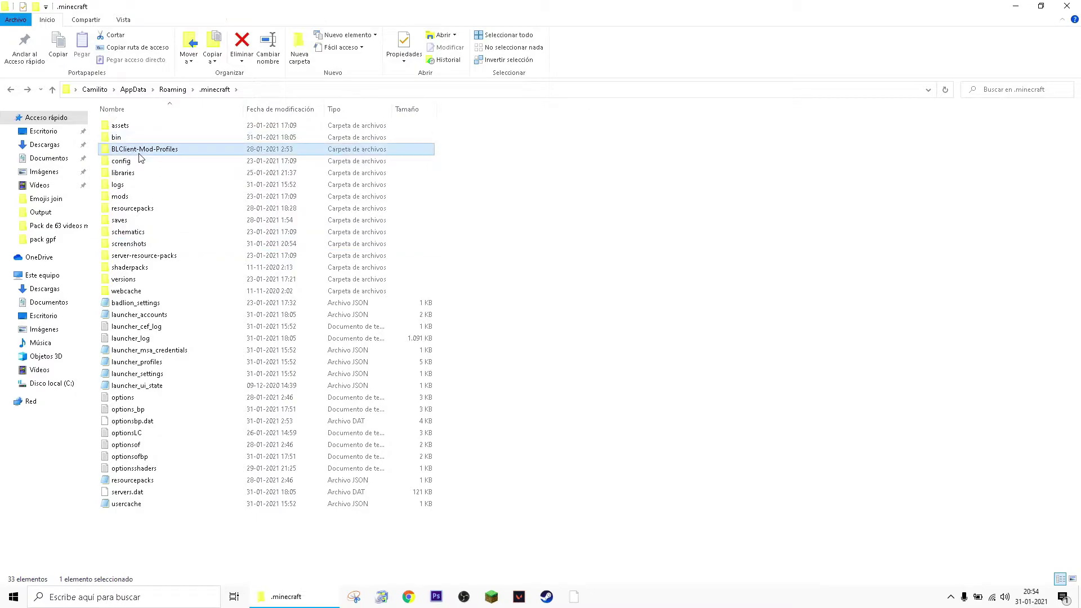
pyautogui.press('Delete')
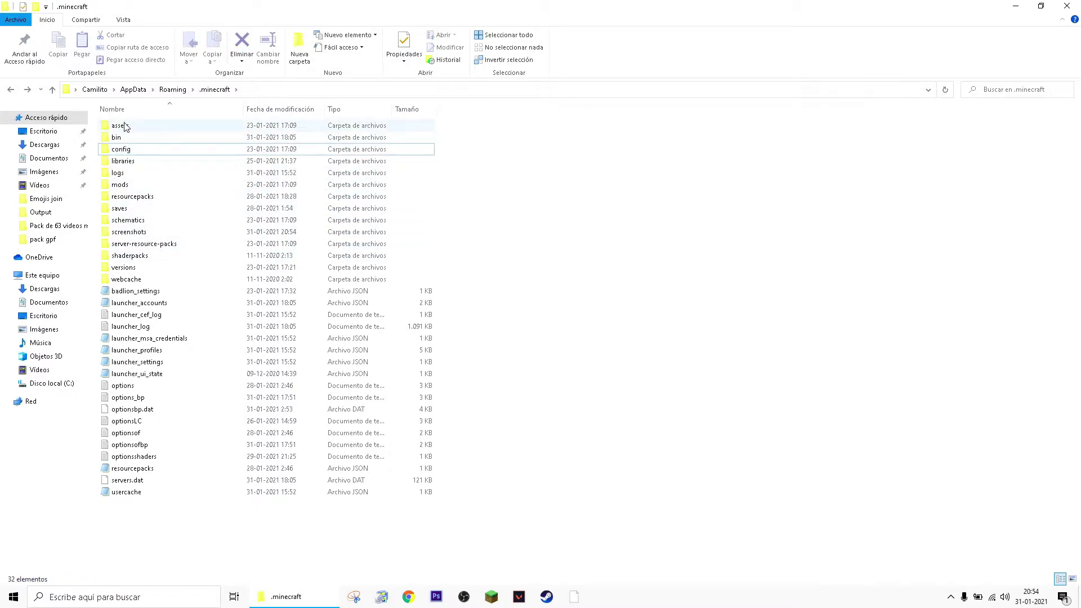
pyautogui.press('BackSpace')
# Delete the lunarclient, IObit, Streamlabs OBS, vibranceGUI and VEGAS Pro folders from Roaming and close the window
pyautogui.click(153, 234)
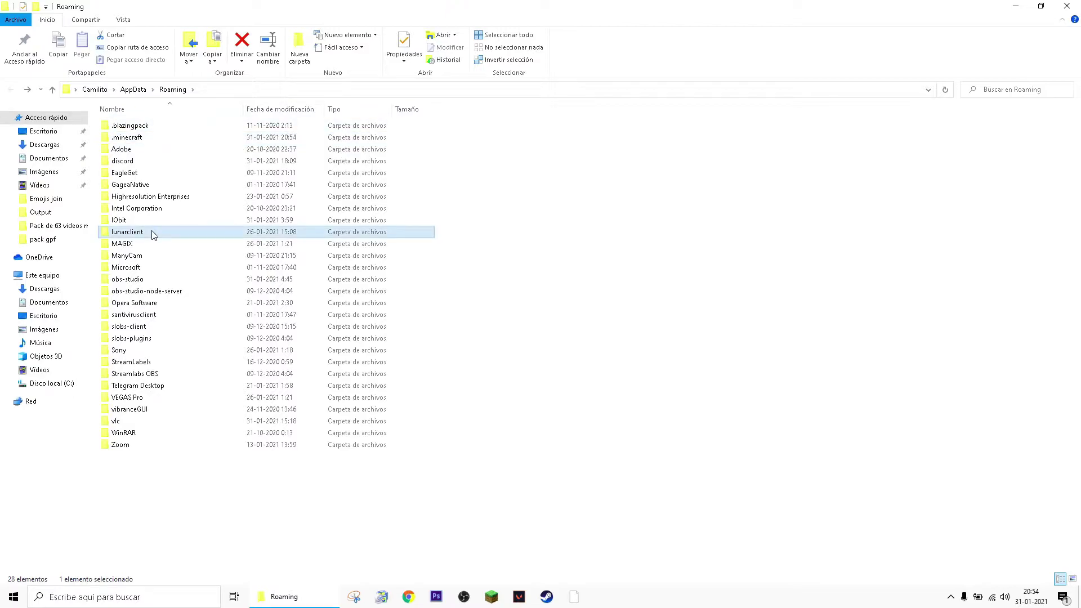
pyautogui.press('Delete')
pyautogui.click(138, 222)
pyautogui.press('Delete')
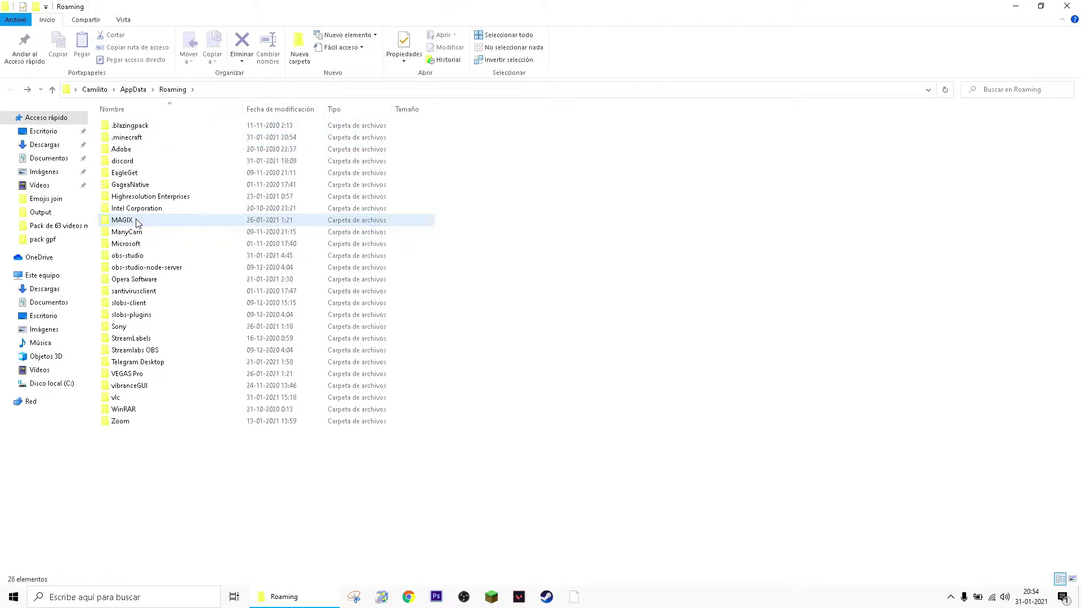
pyautogui.click(148, 351)
pyautogui.press('Delete')
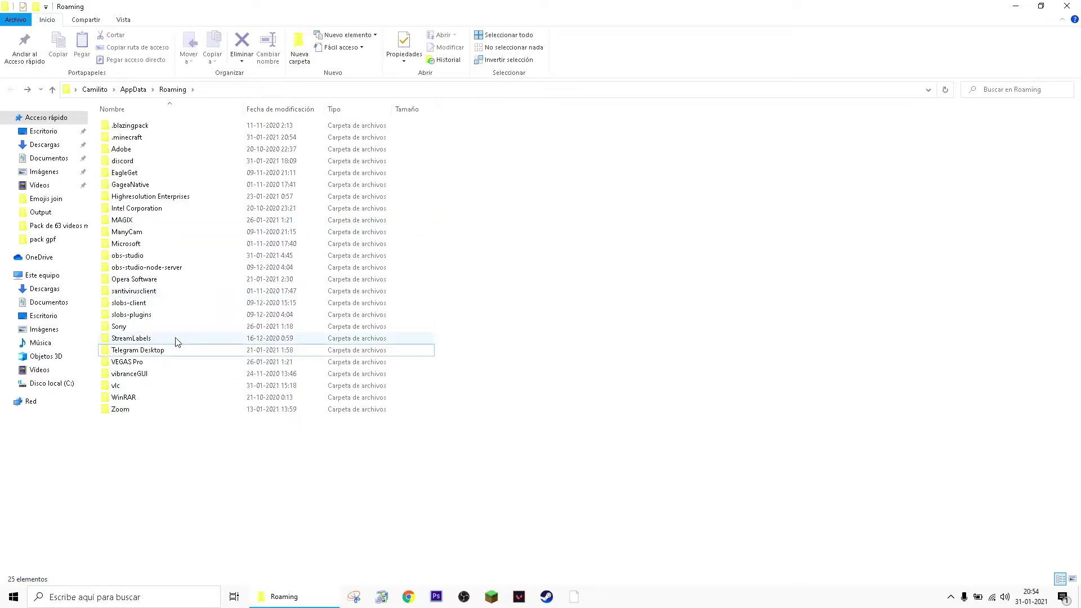
pyautogui.click(159, 376)
pyautogui.press('Delete')
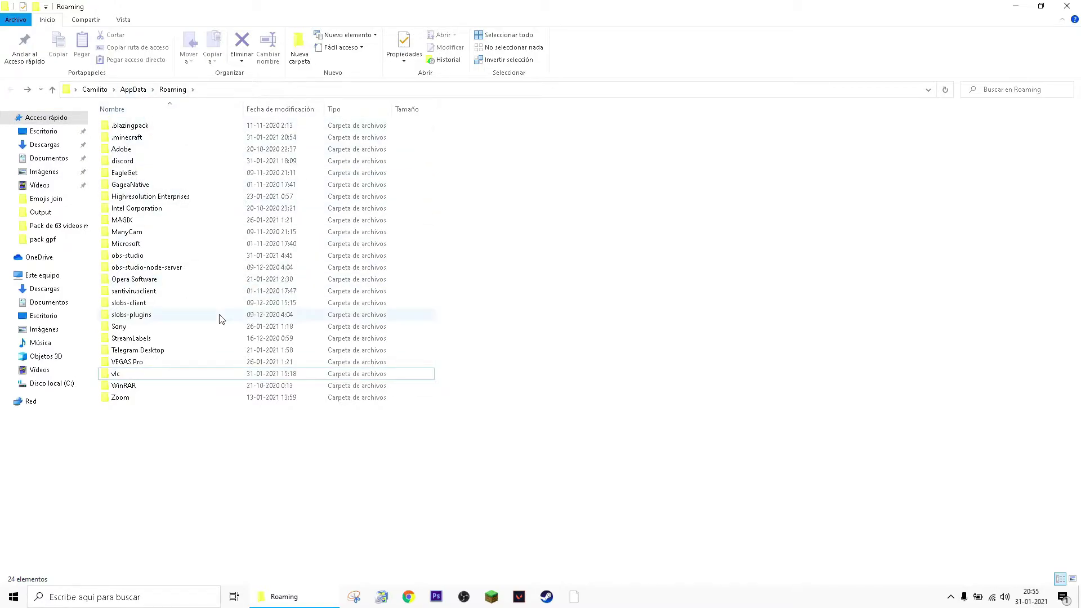
pyautogui.click(161, 362)
pyautogui.press('Delete')
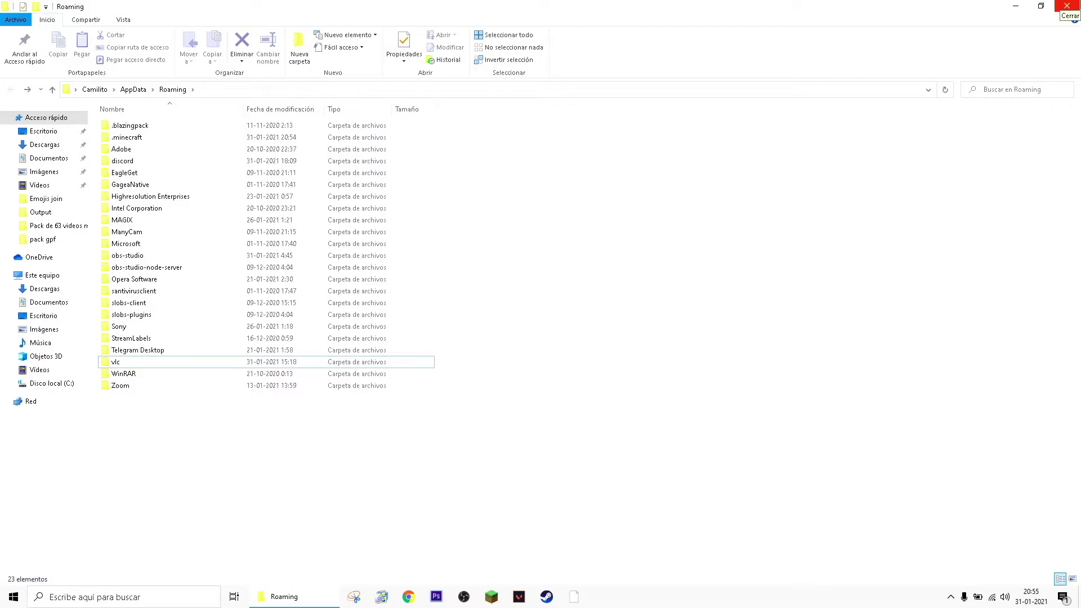
pyautogui.click(1069, 7)
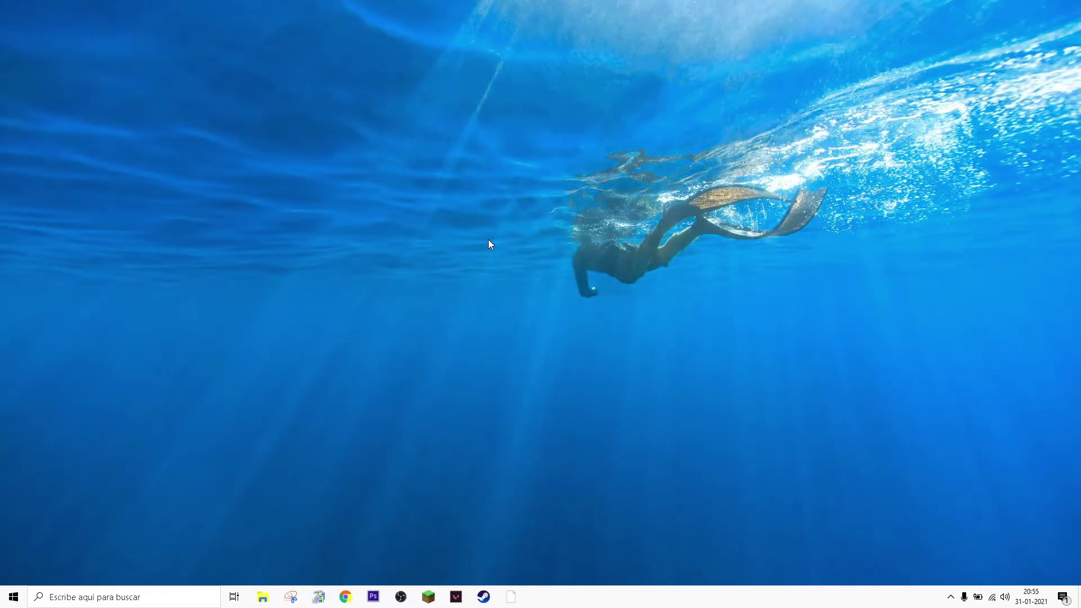
# Open the Sistema information of Este equipo and its Configuración avanzada del sistema
pyautogui.click(263, 598)
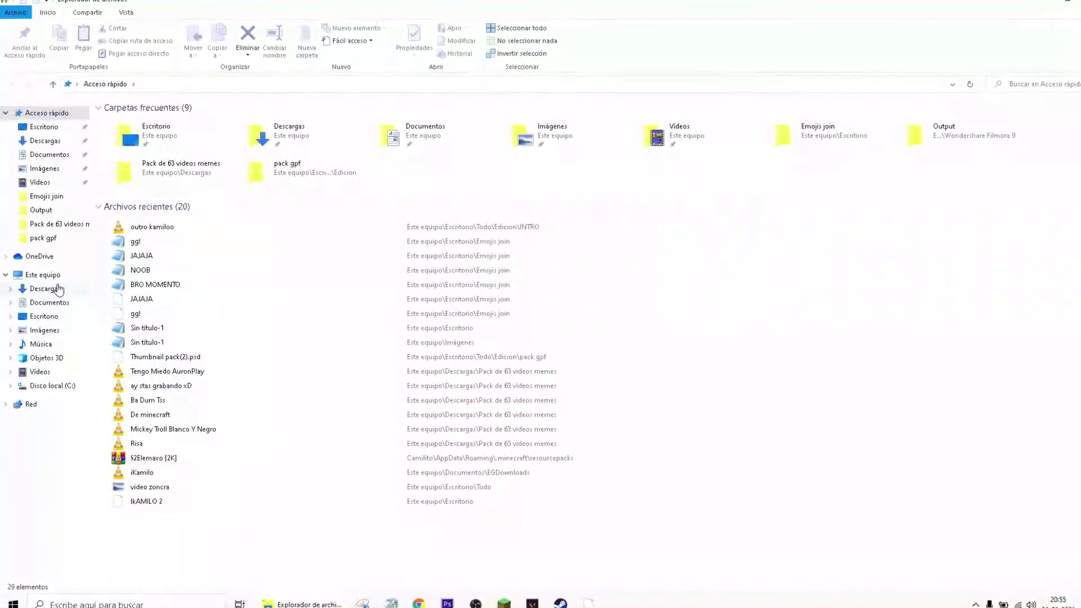
pyautogui.rightClick(59, 280)
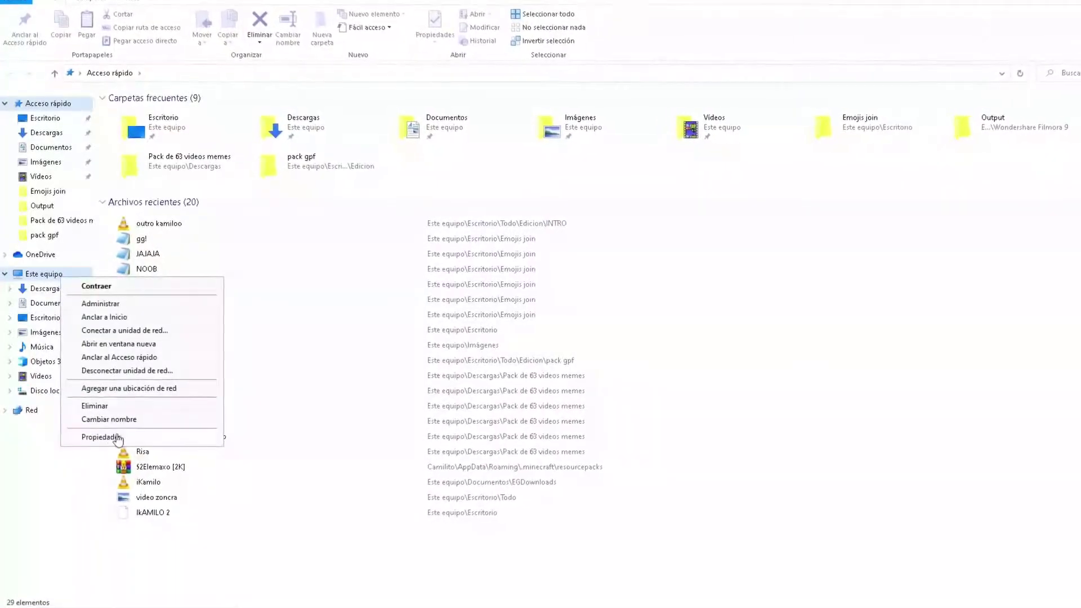
pyautogui.click(116, 403)
pyautogui.press('super+Pause')
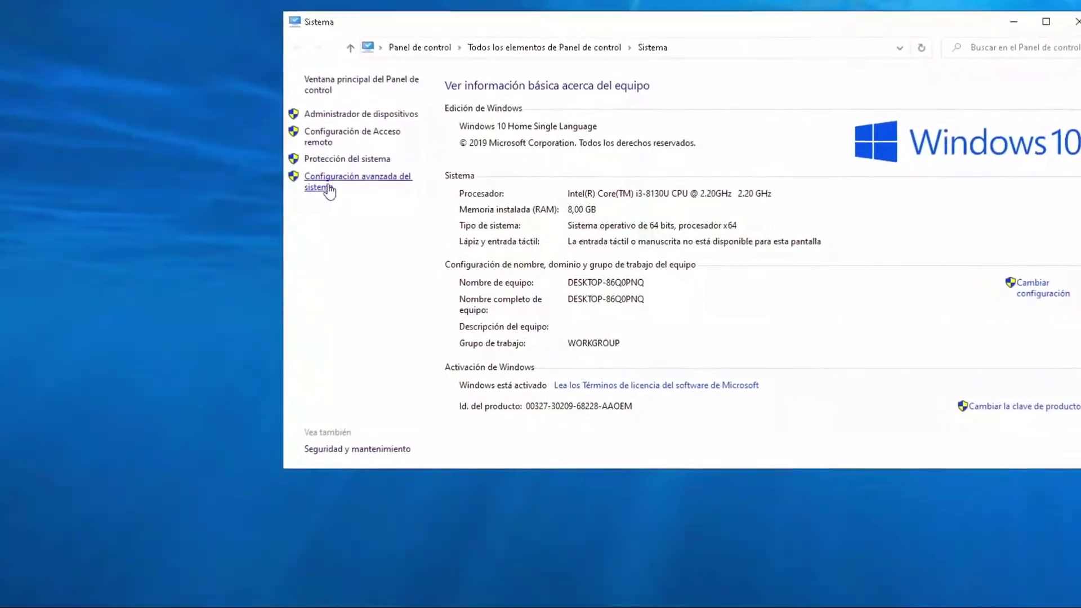
pyautogui.click(358, 179)
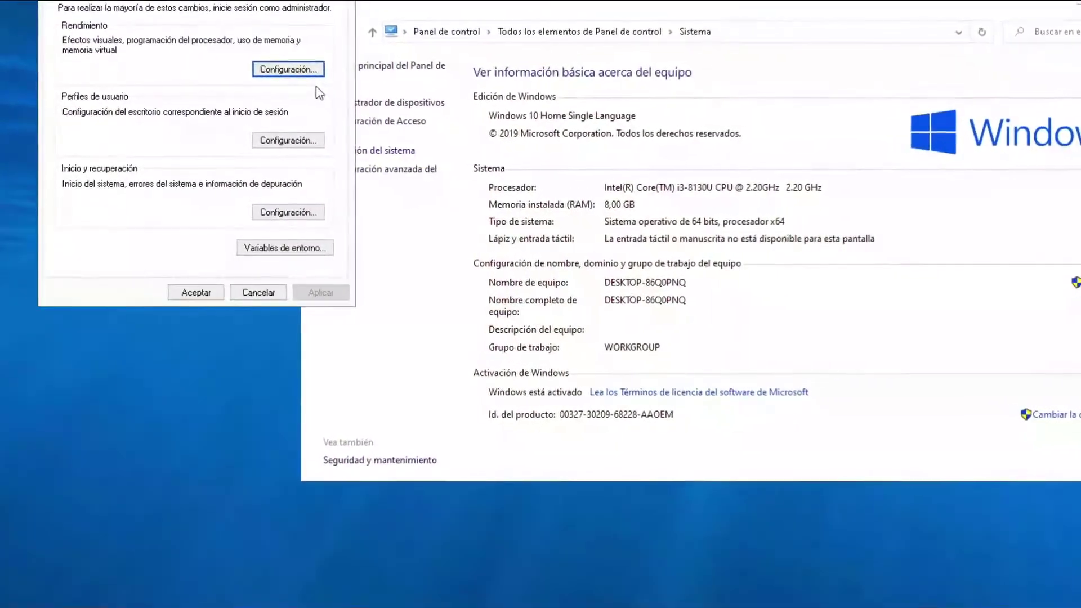
# Accept Ajustar para obtener el mejor rendimiento as the Windows visual effects setting and confirm the advanced system properties
pyautogui.click(284, 72)
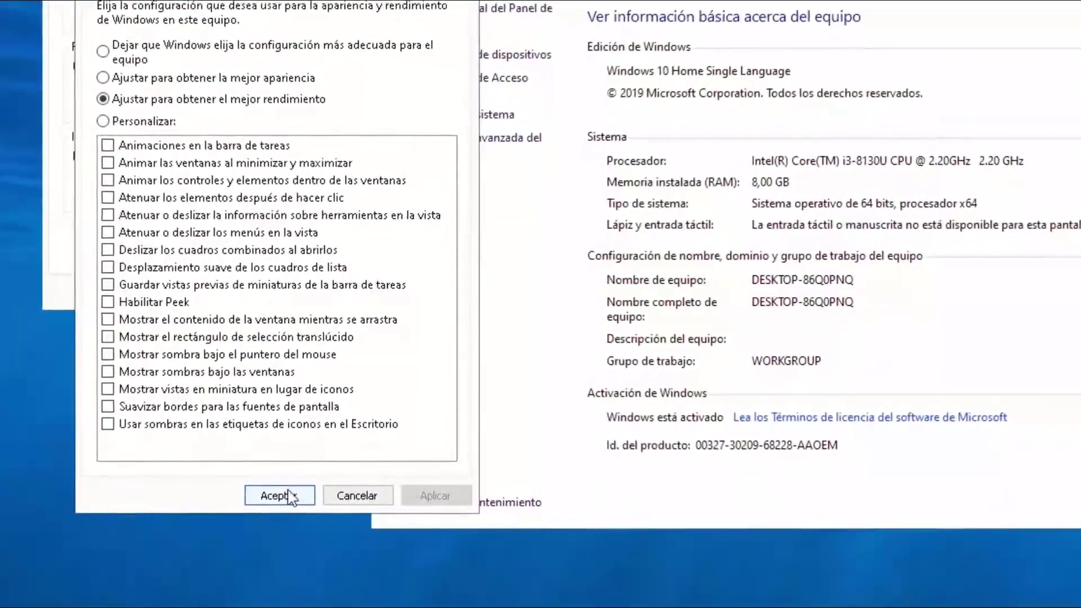
pyautogui.click(274, 491)
pyautogui.click(287, 300)
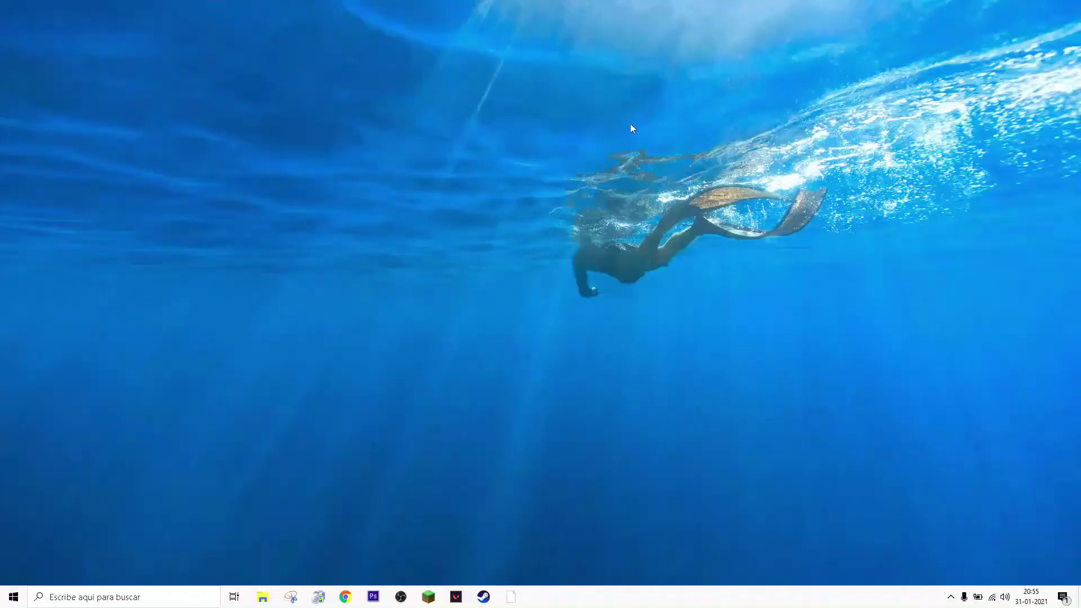
# Switch to the Minecraft Launcher and open the unnamed blazingpack_1.8.8 installation for editing
pyautogui.rightClick(346, 80)
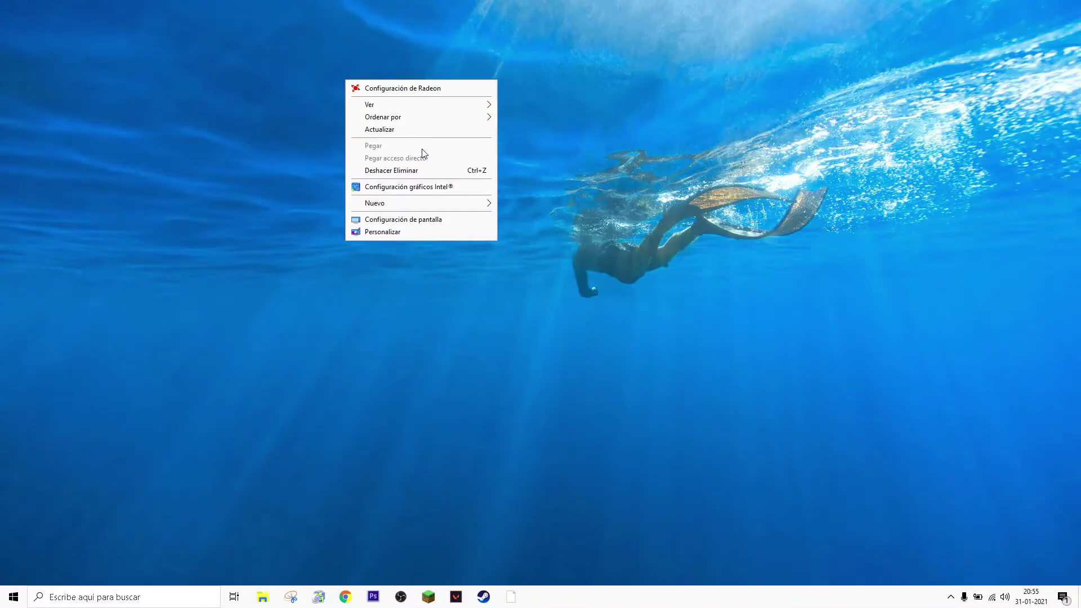
pyautogui.click(394, 395)
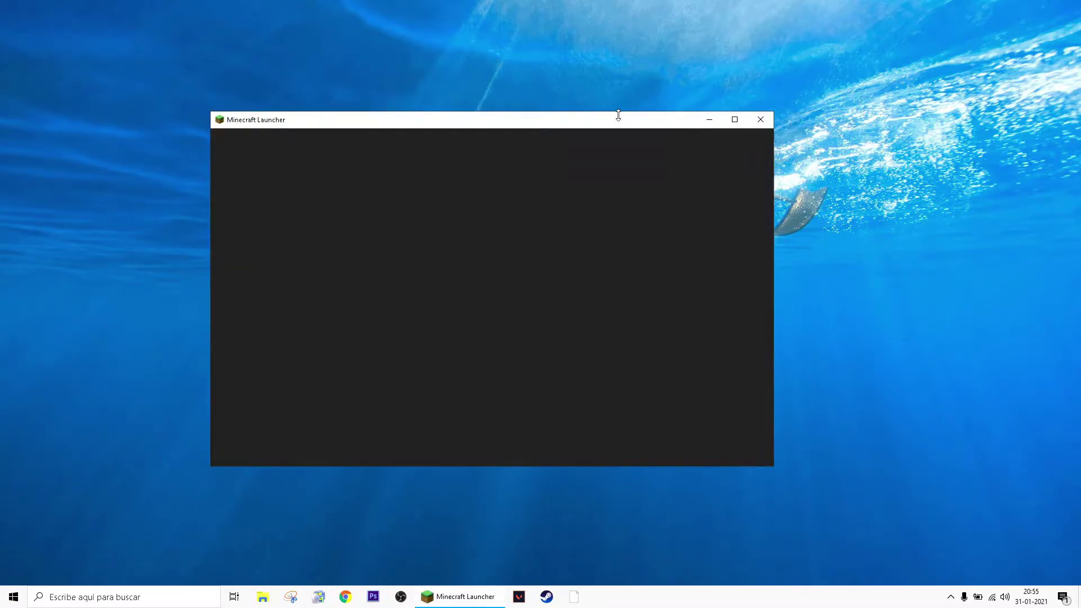
pyautogui.moveTo(618, 114); pyautogui.dragTo(645, 96)
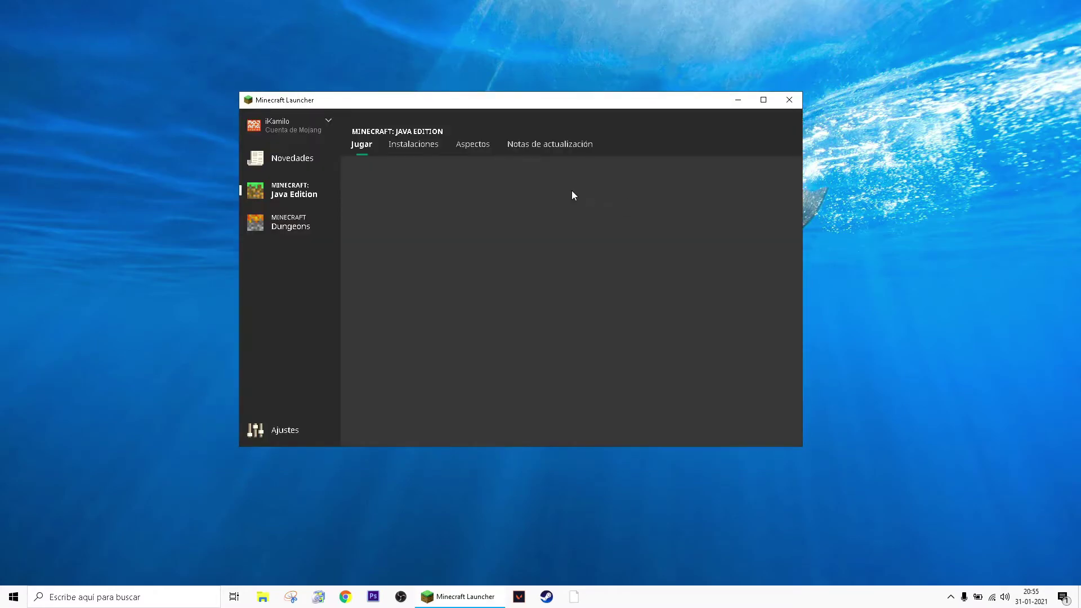
pyautogui.click(428, 145)
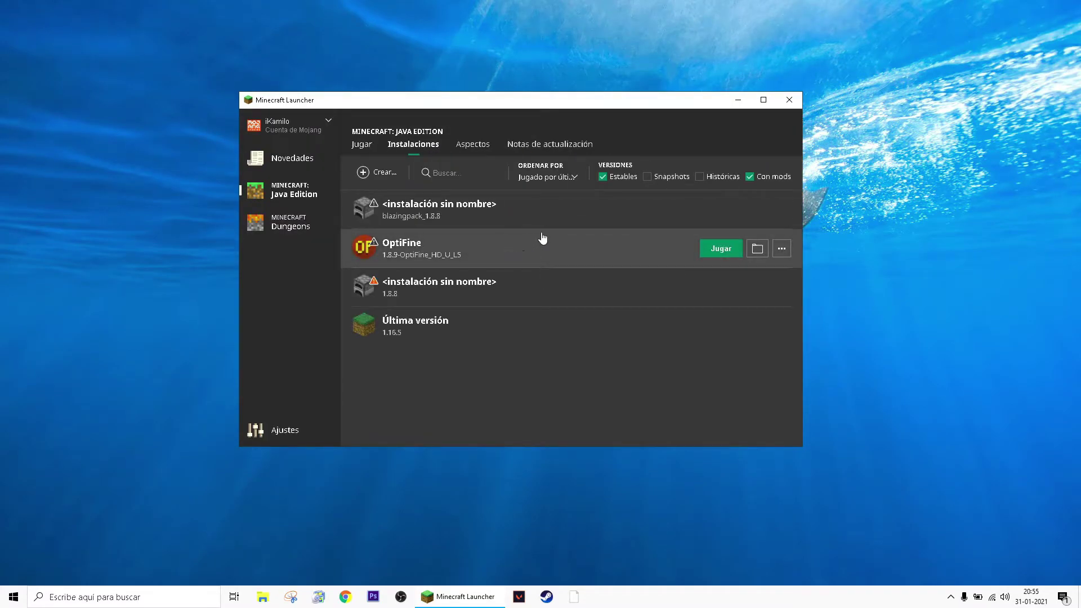
pyautogui.click(782, 209)
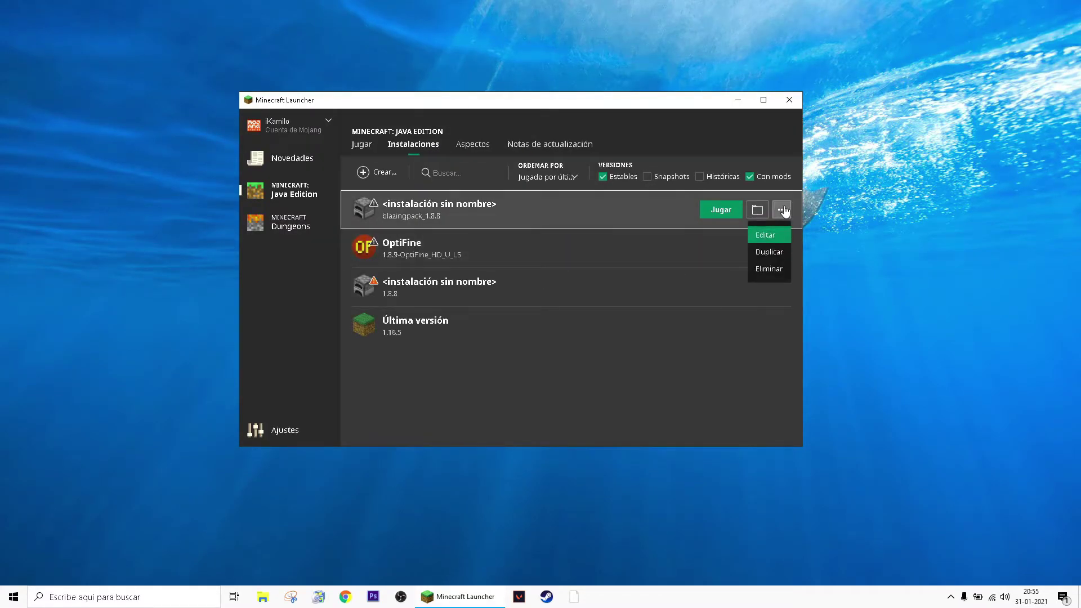
pyautogui.click(770, 245)
# Show the installation's additional options, examine its JVM arguments with the memory allocation, and close the launcher
pyautogui.scroll(-1, 498, 292)
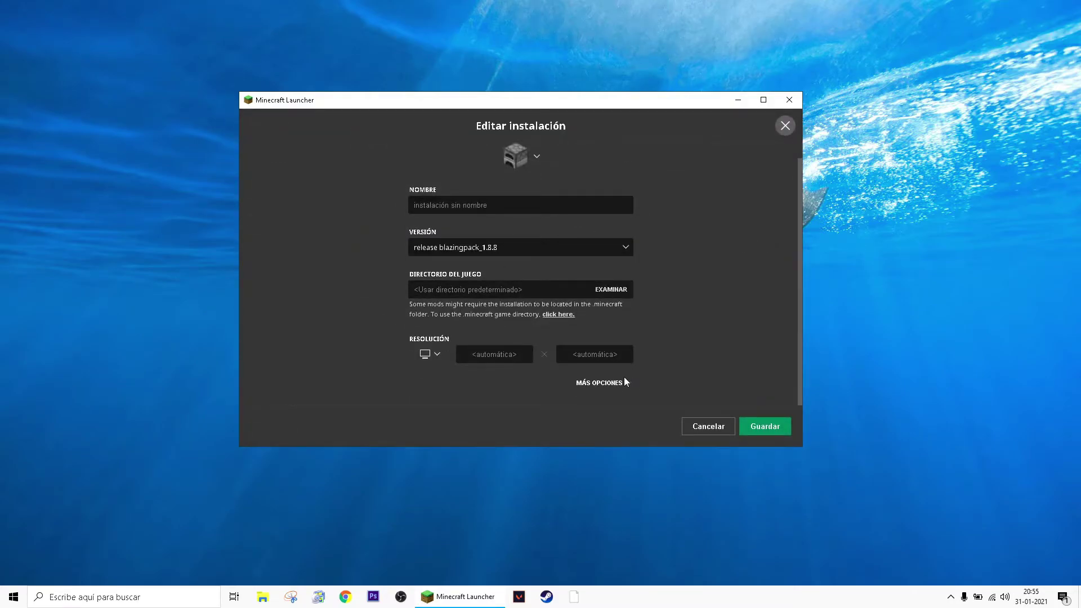
pyautogui.click(620, 387)
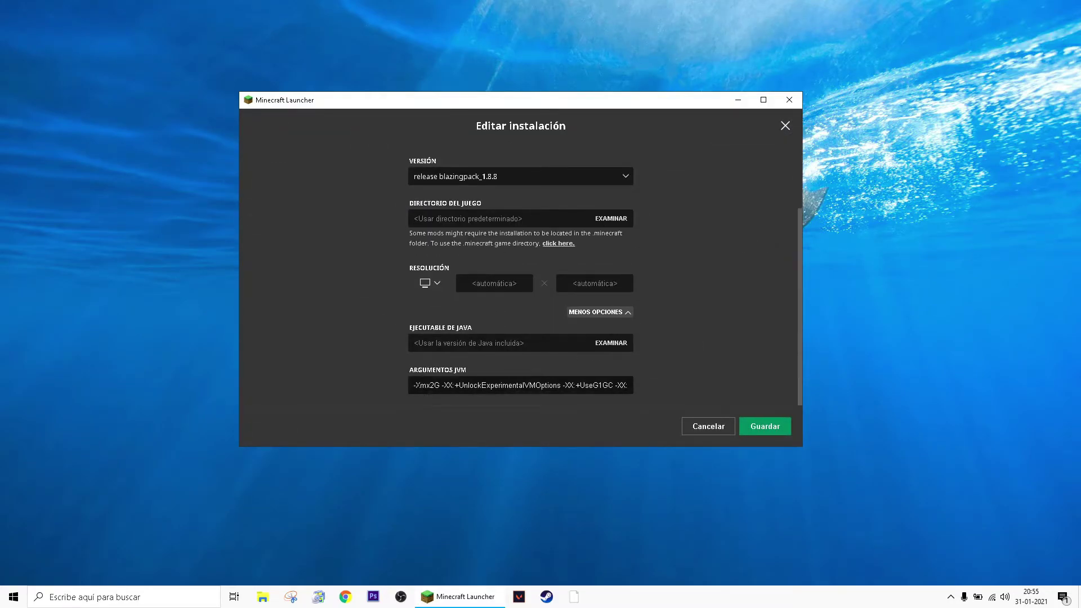
pyautogui.moveTo(413, 385); pyautogui.dragTo(278, 389)
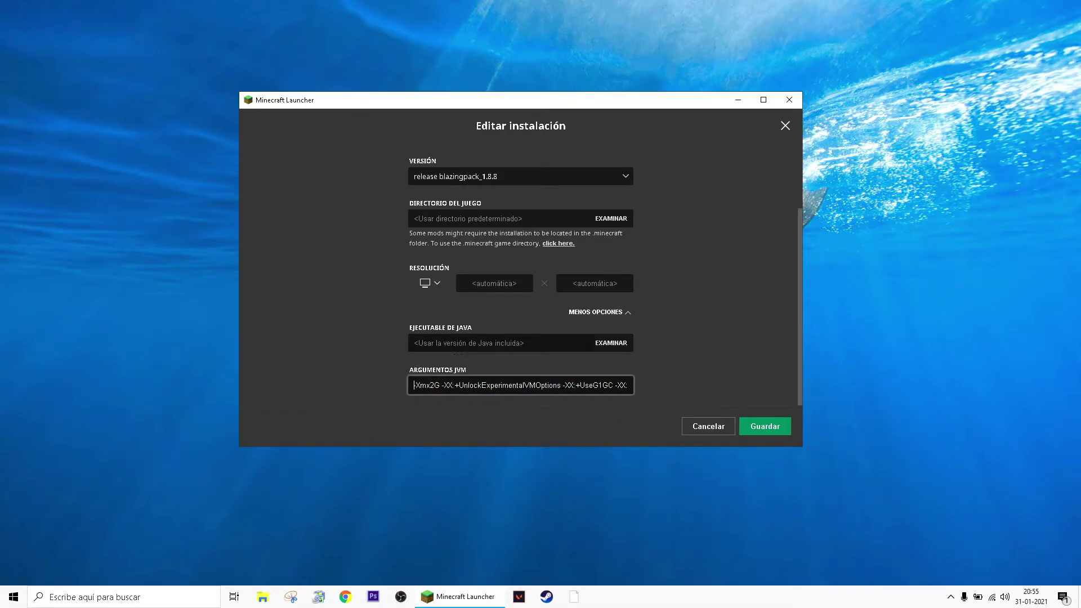
pyautogui.click(686, 364)
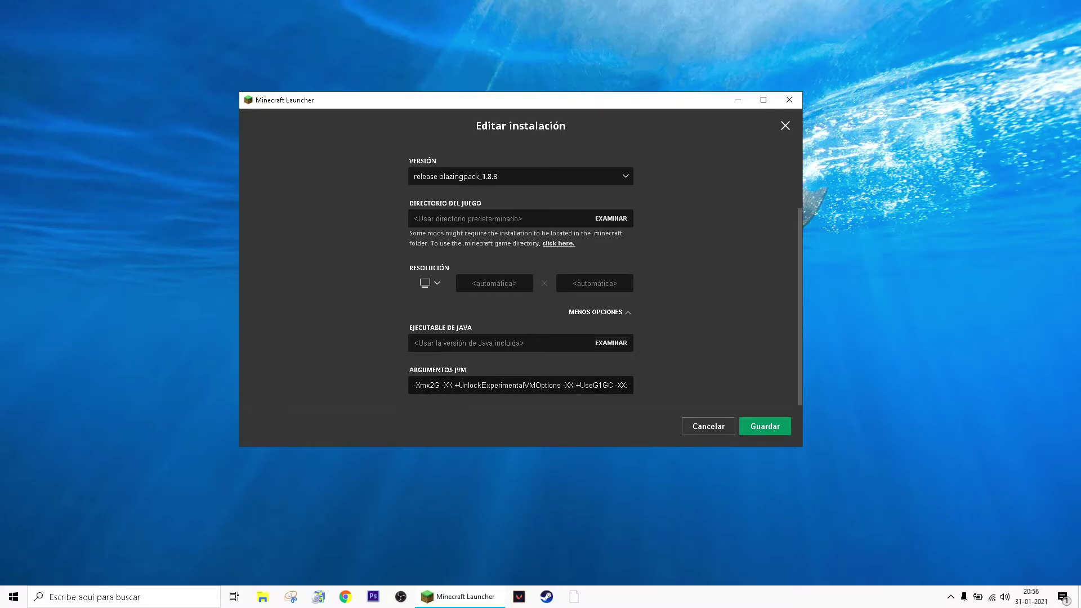
pyautogui.scroll(3, 678, 348)
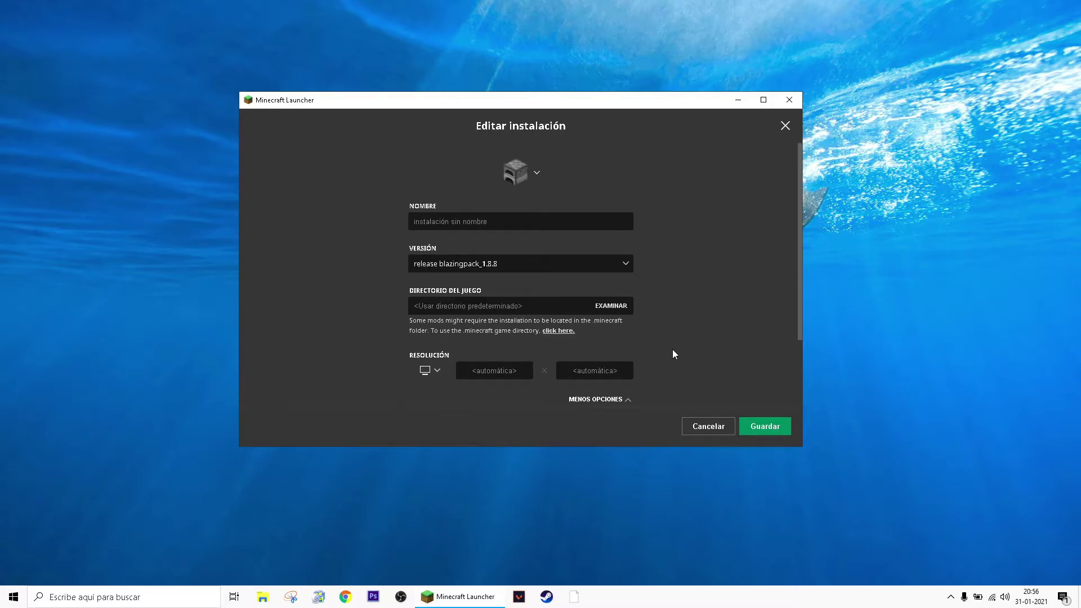
pyautogui.hotkey('alt', 'F4')
# Line up the Emojis join folder and the Sin título-1 file in the desktop's icon row and permanently empty the Papelera de reciclaje
pyautogui.moveTo(619, 223); pyautogui.dragTo(191, 23)
pyautogui.rightClick(141, 32)
pyautogui.click(202, 51)
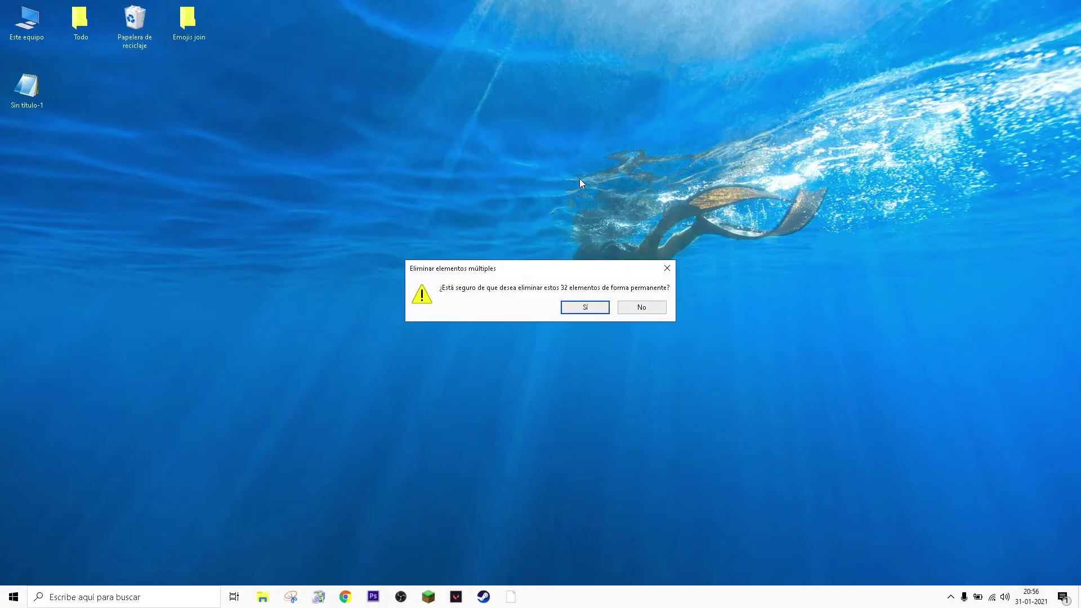
pyautogui.click(585, 308)
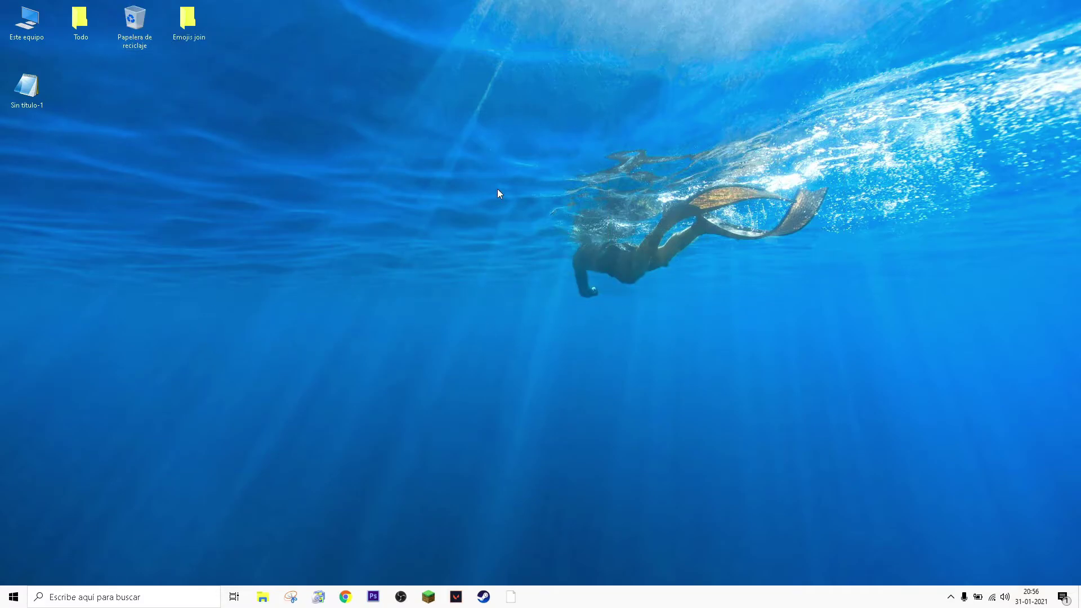
pyautogui.moveTo(27, 86); pyautogui.dragTo(245, 23)
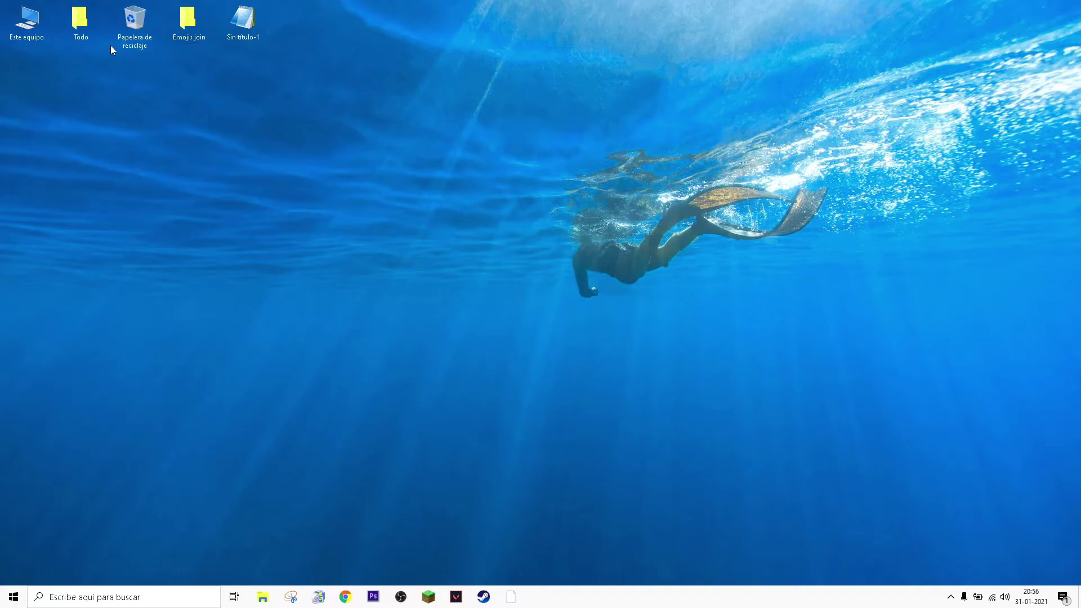
# Look at the contents of the desktop's Todo folder, close it and refresh the desktop
pyautogui.doubleClick(80, 22)
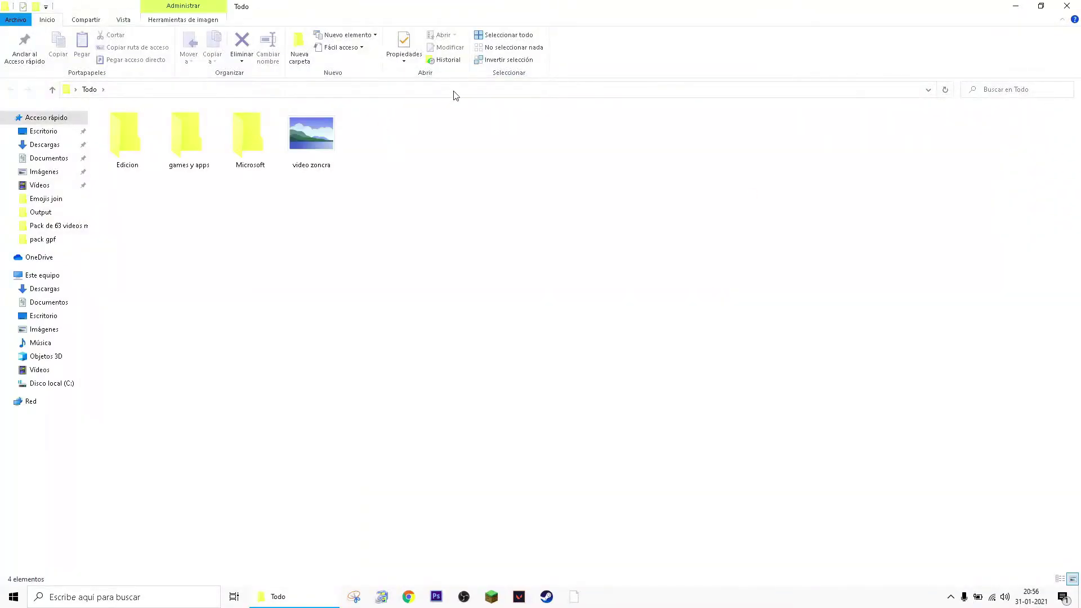
pyautogui.hotkey('alt', 'F4')
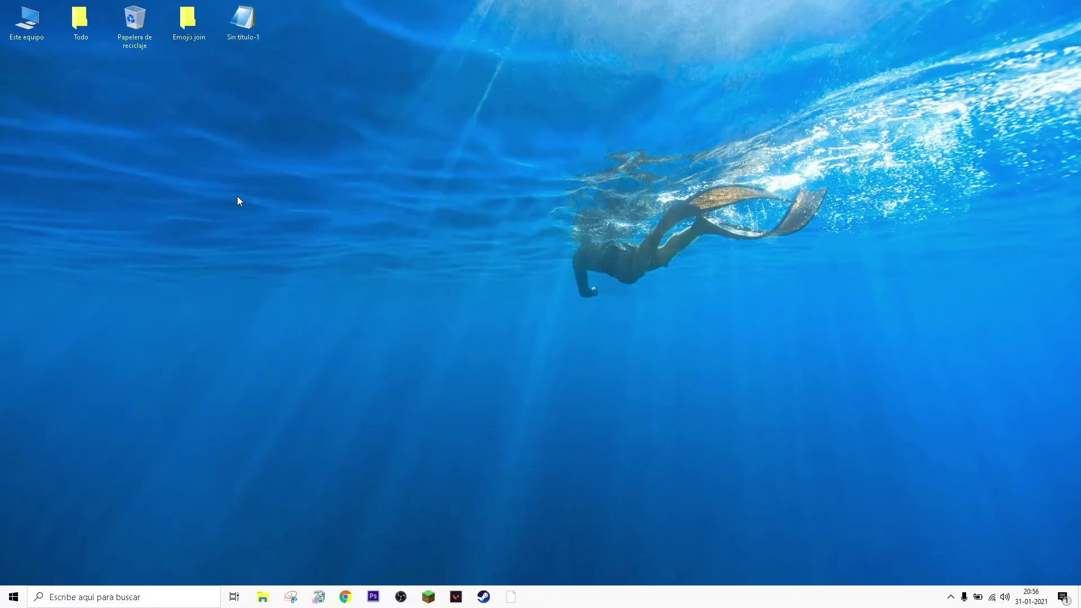
pyautogui.rightClick(457, 230)
pyautogui.click(502, 280)
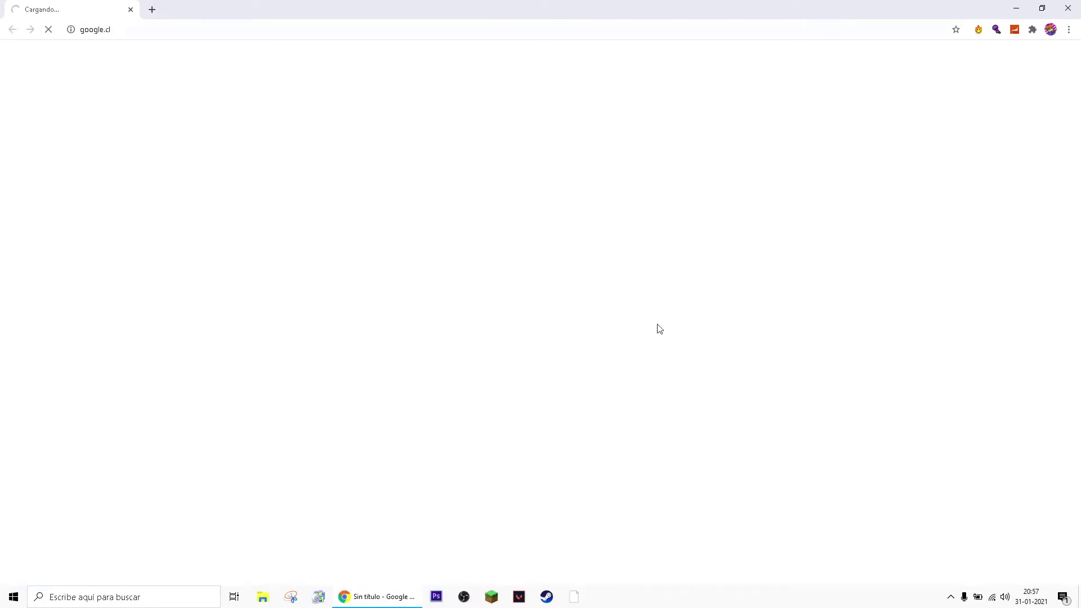
# In Chrome, open the Historial page and bring up its Borrar datos de navegación options
pyautogui.click(1069, 30)
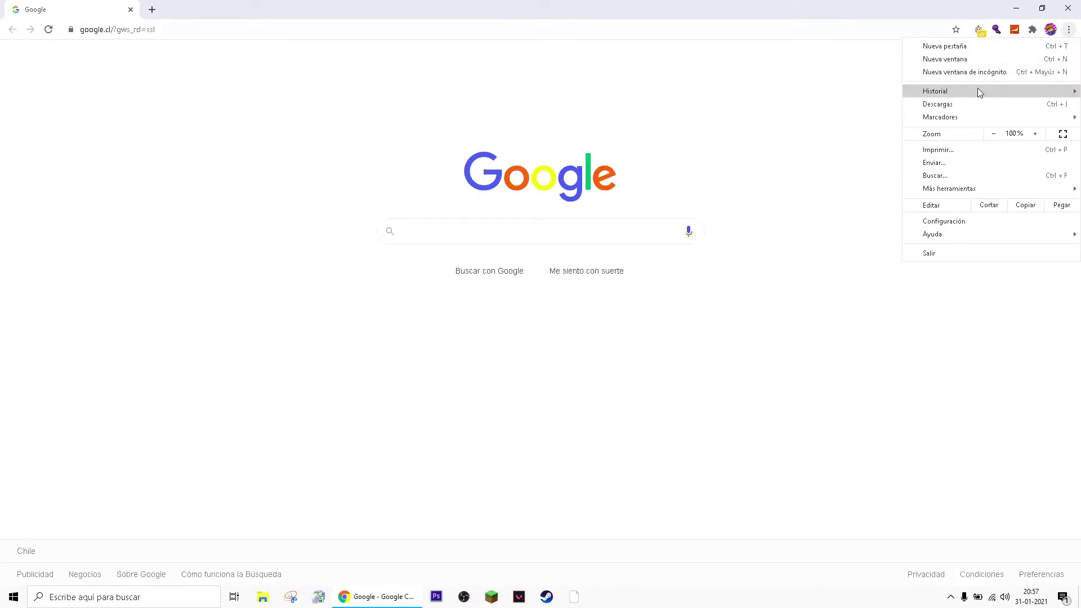
pyautogui.moveTo(978, 88)
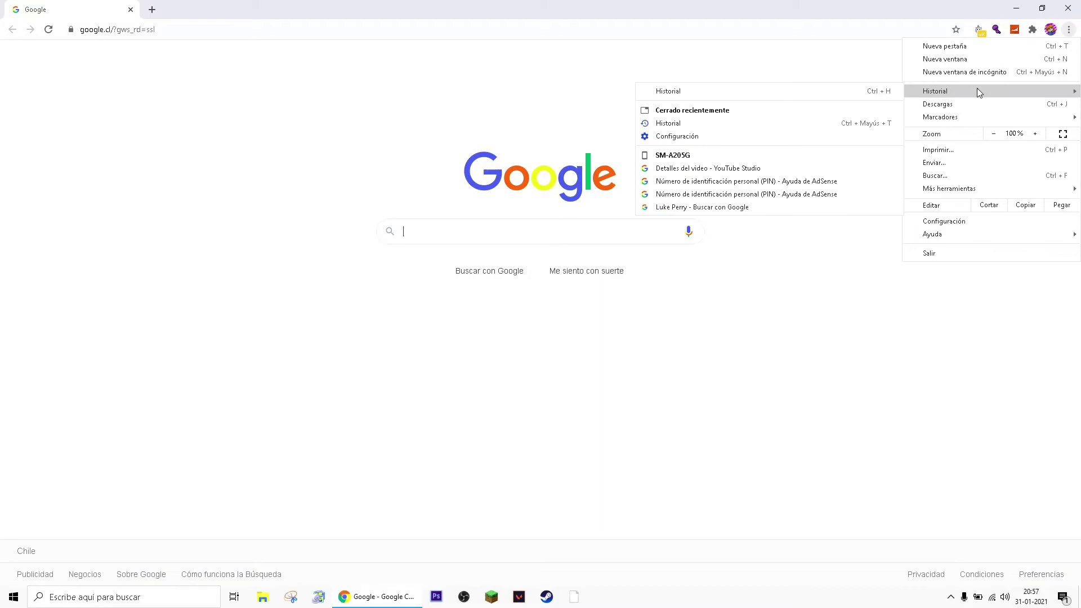
pyautogui.click(832, 96)
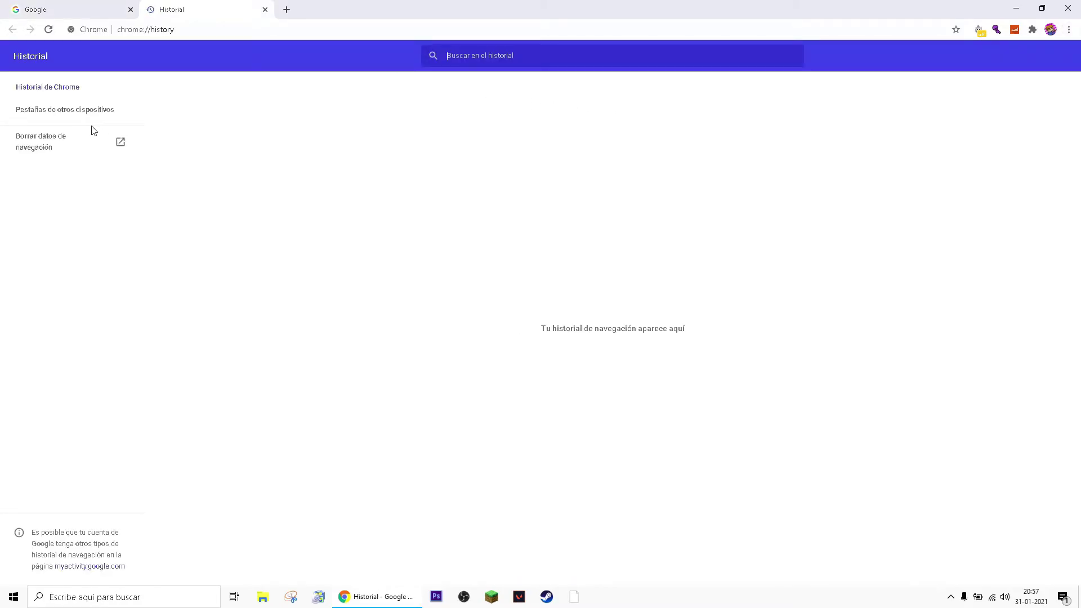
pyautogui.click(44, 143)
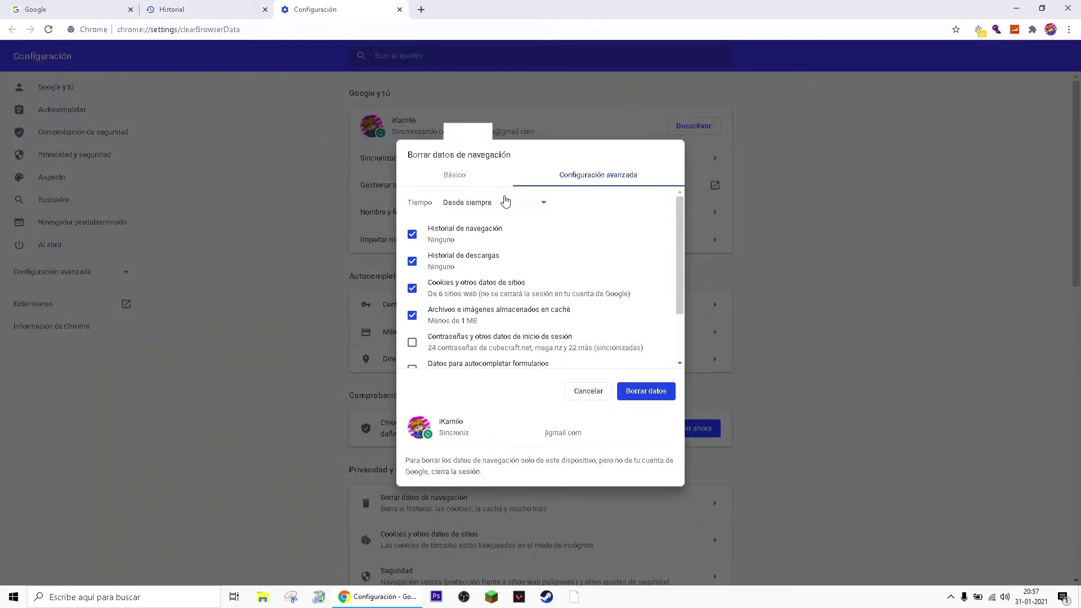
# Clear the history, downloads, cookies and cached files with the time range Desde siempre, and close Chrome
pyautogui.click(505, 202)
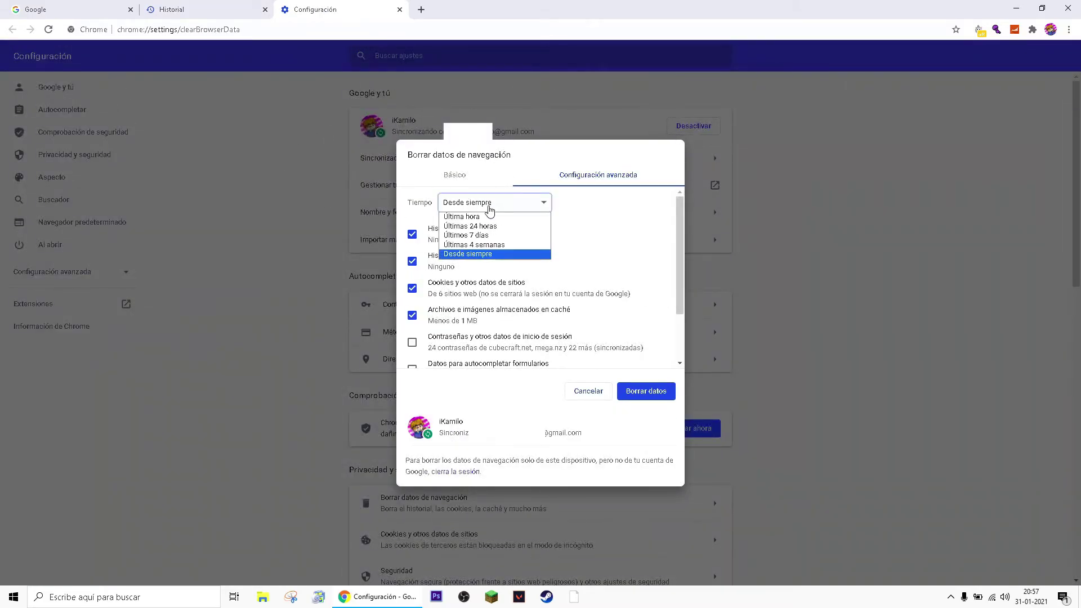
pyautogui.click(608, 286)
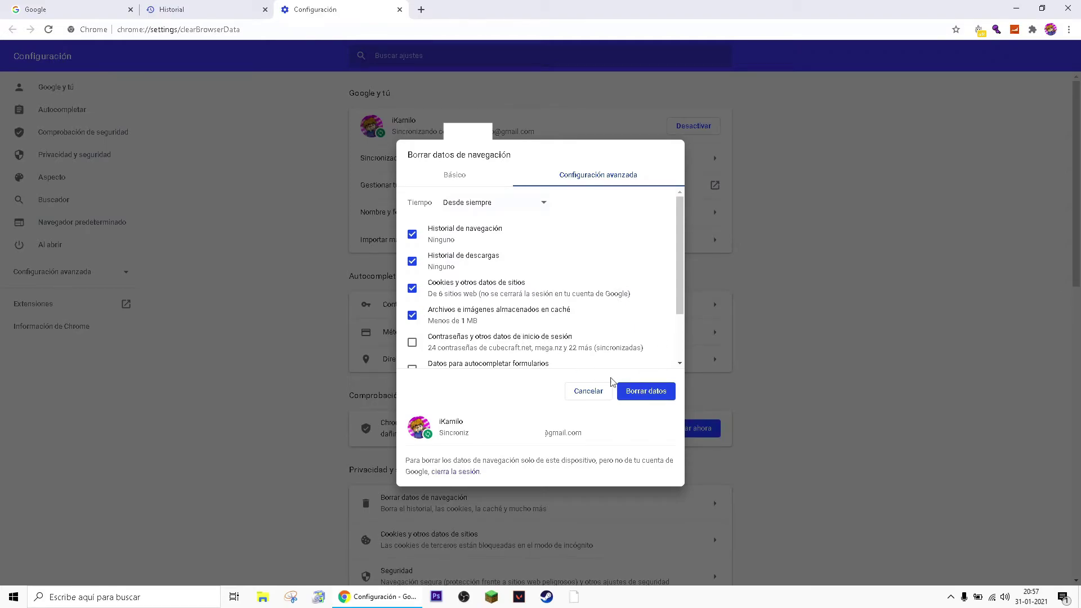
pyautogui.click(631, 391)
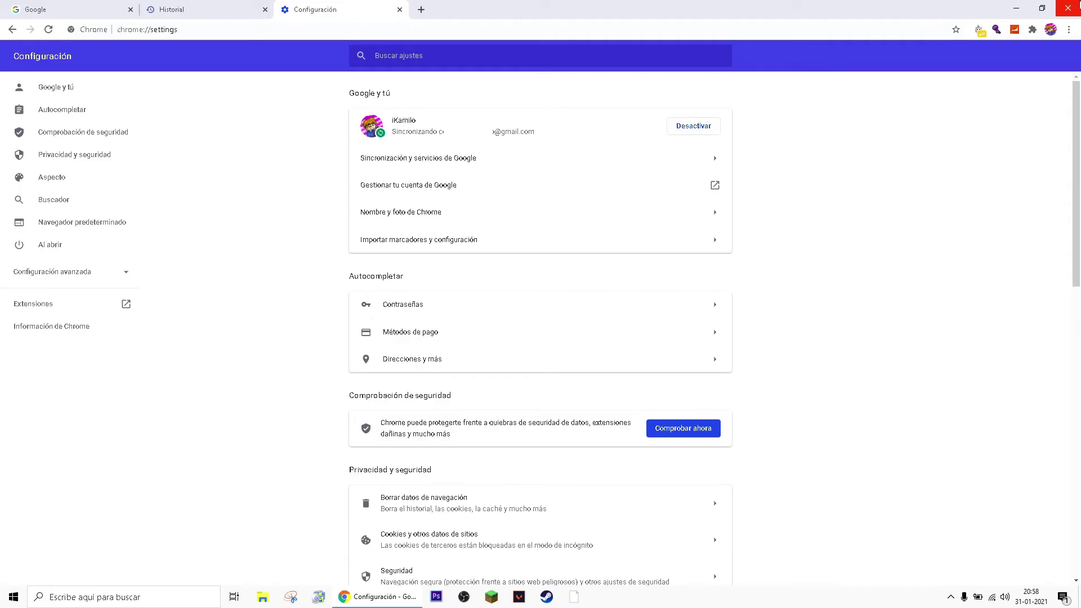
pyautogui.click(1077, 4)
pyautogui.rightClick(576, 114)
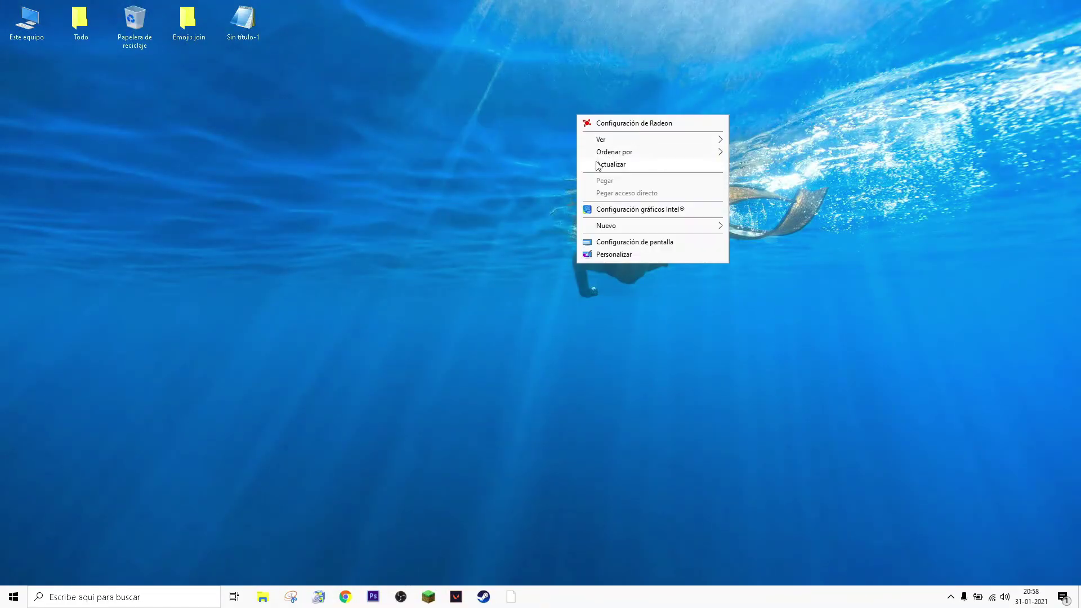
pyautogui.click(818, 529)
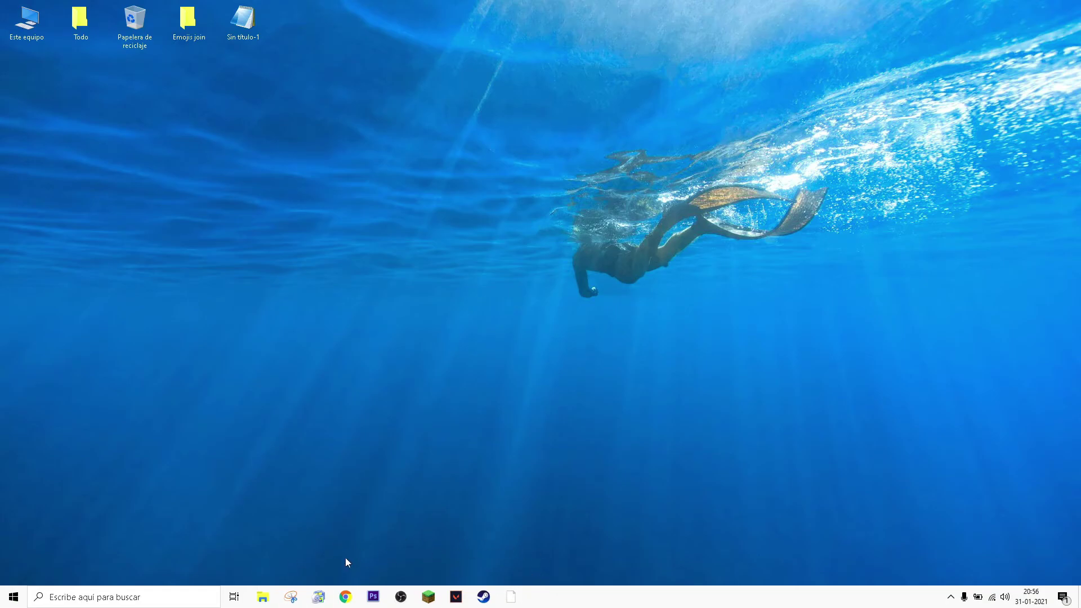
pyautogui.click(13, 597)
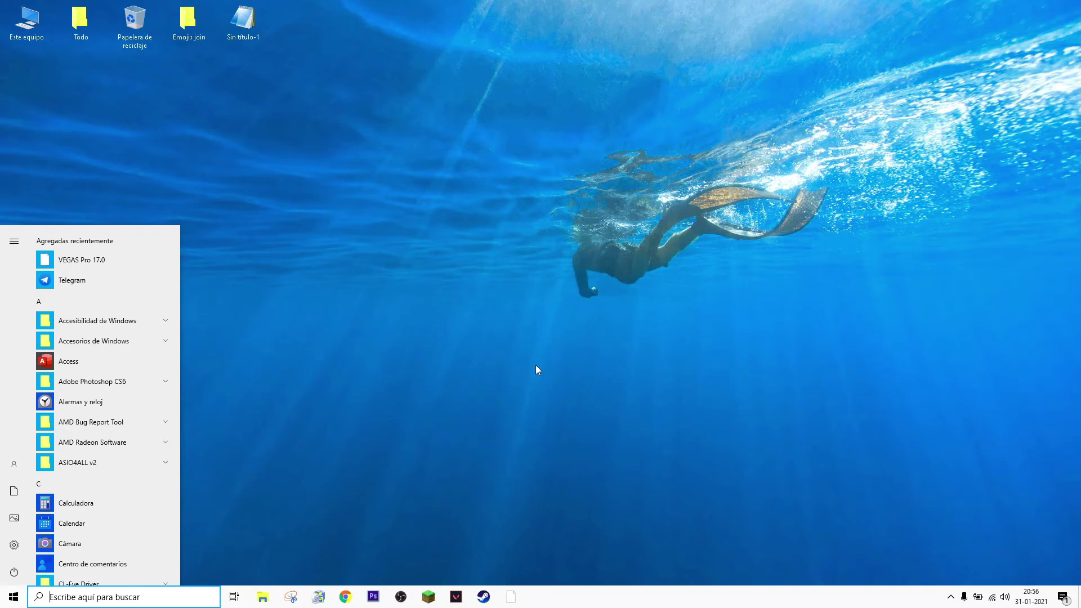
pyautogui.click(408, 313)
# Refresh the Windows desktop
pyautogui.rightClick(532, 225)
pyautogui.click(575, 277)
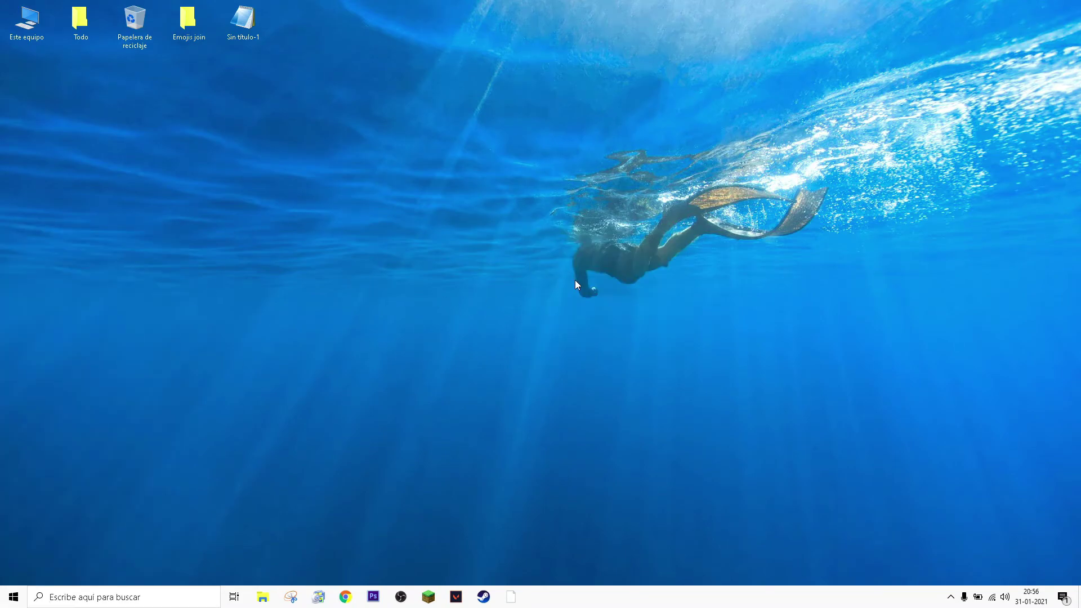